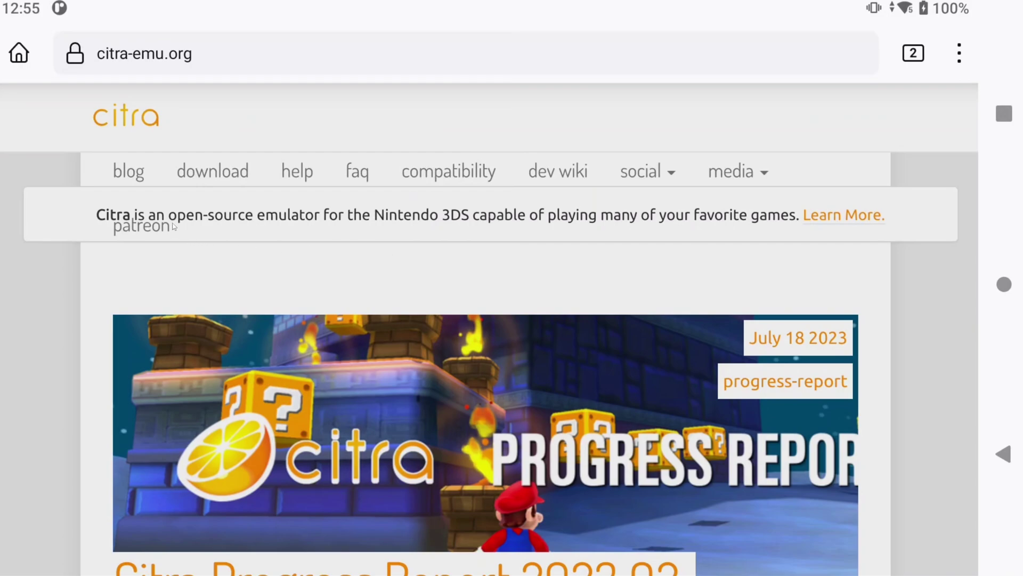
# Step: Go to the Citra website's manual download page and find the Canary Build list
pyautogui.click(224, 171)
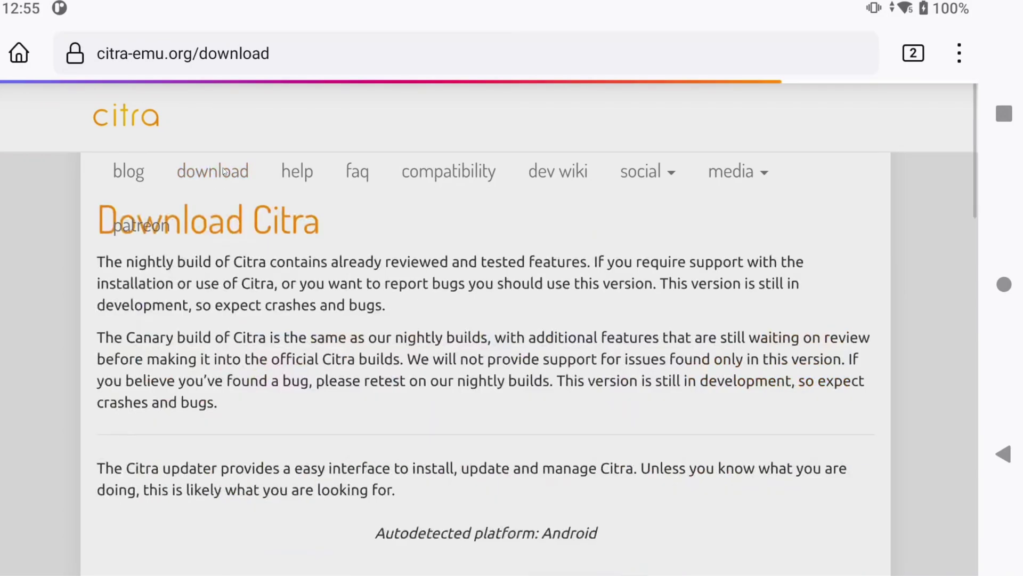
pyautogui.scroll(-5, 382, 278)
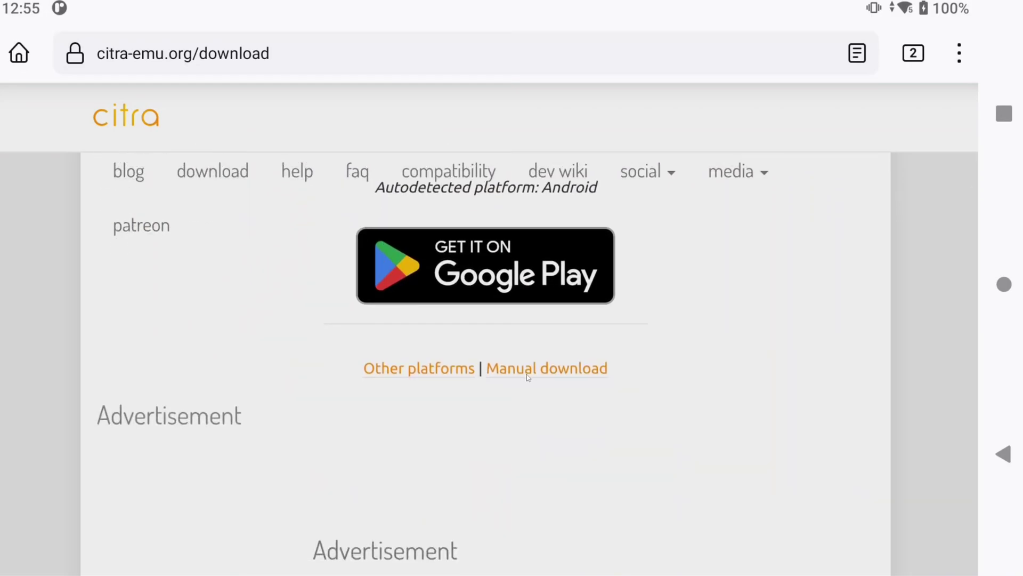
pyautogui.click(529, 375)
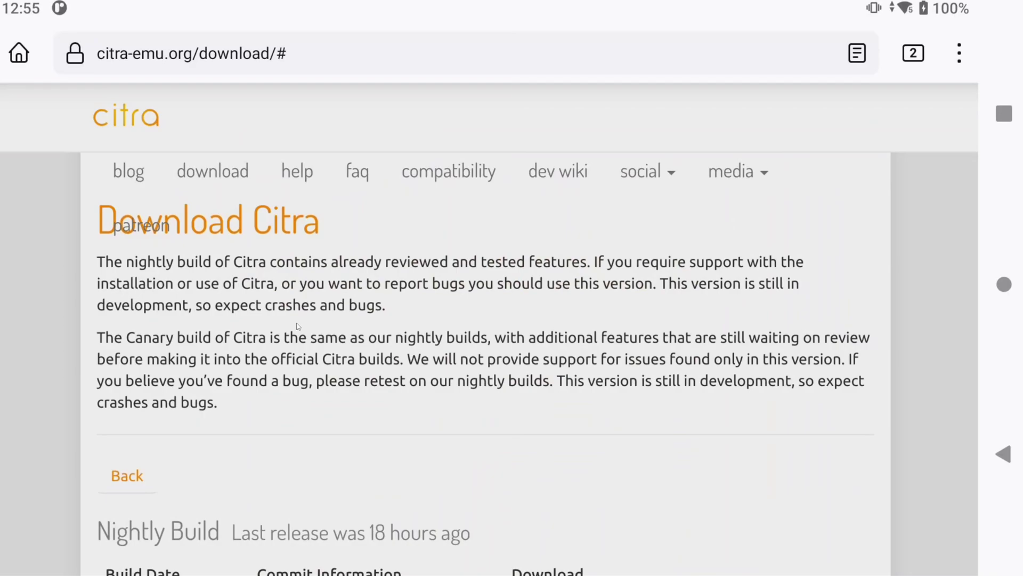
pyautogui.scroll(-3, 300, 326)
pyautogui.scroll(-10, 298, 326)
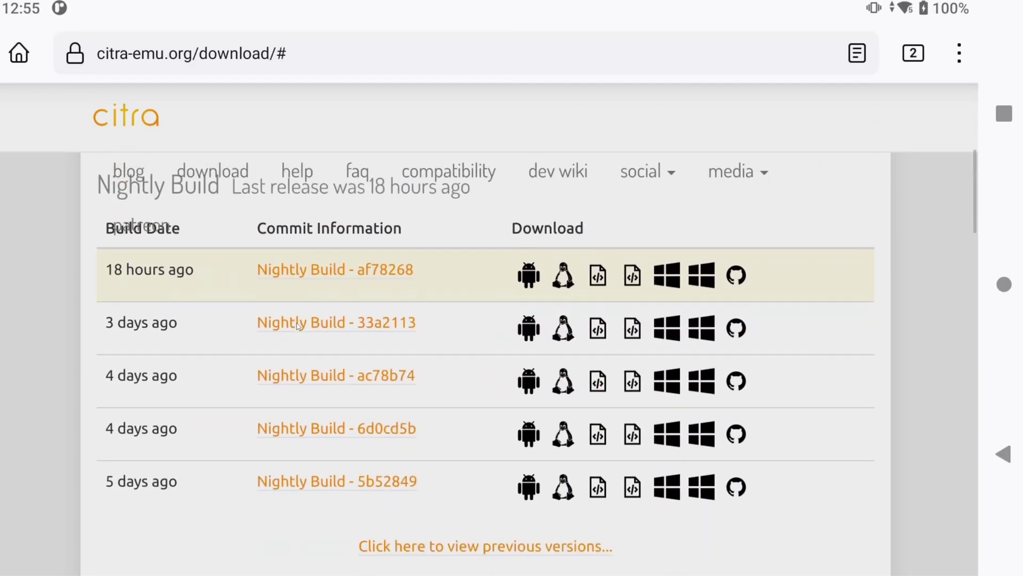
pyautogui.scroll(-1, 285, 327)
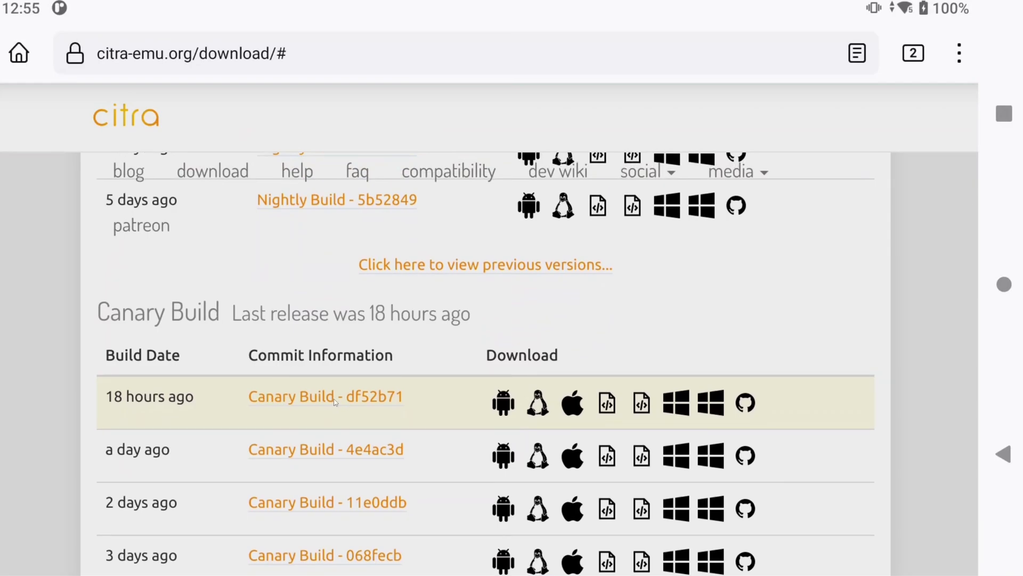
# Step: Download citra-android-universal-20230811-df52b71.apk, install it and launch Citra canary-2583
pyautogui.click(501, 405)
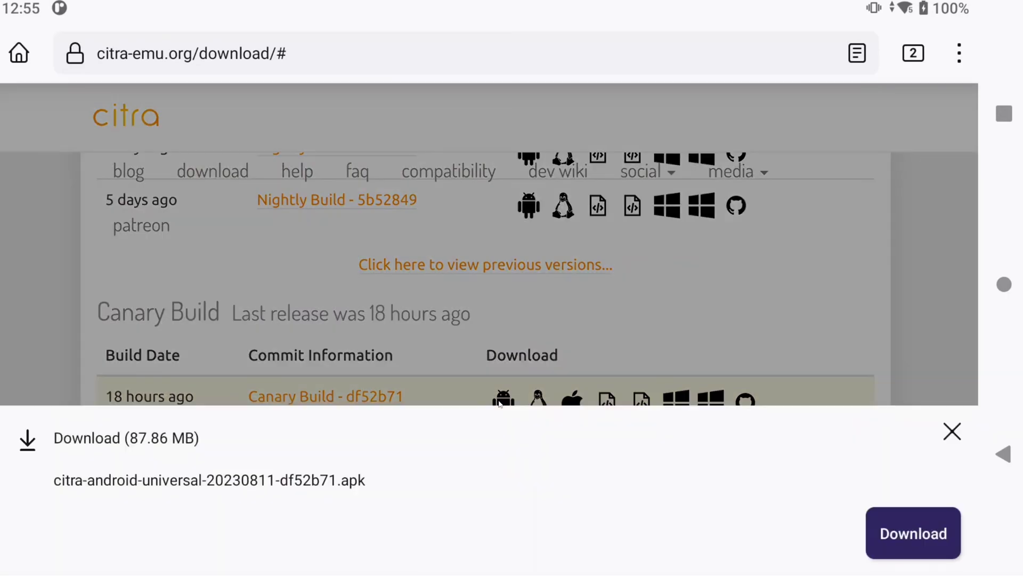
pyautogui.click(906, 533)
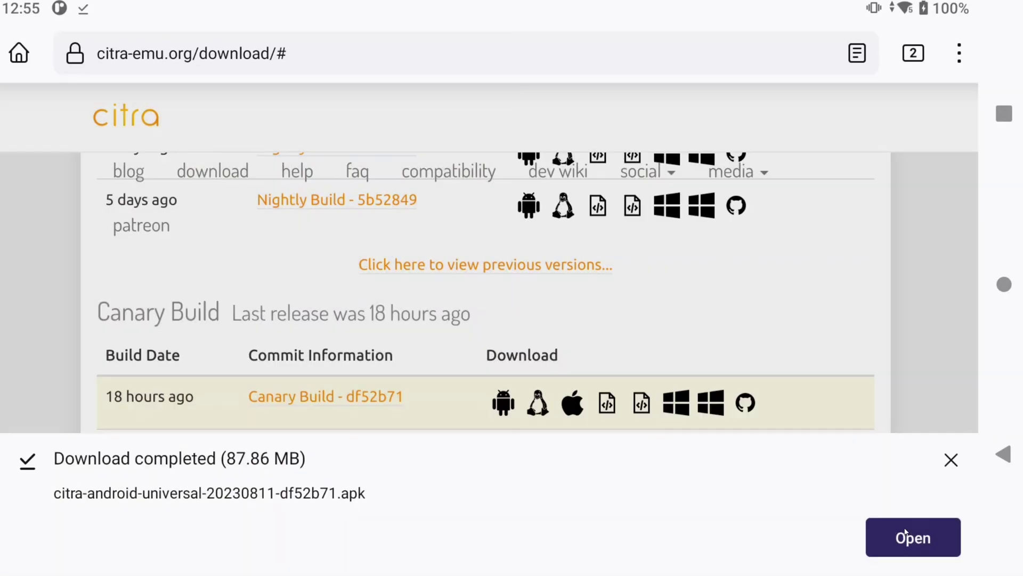
pyautogui.click(905, 532)
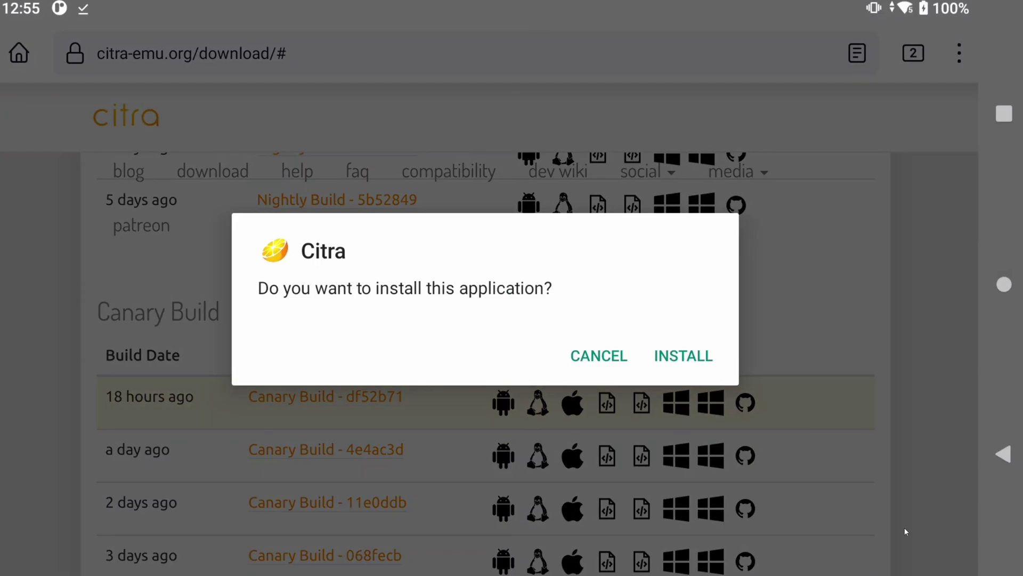
pyautogui.click(683, 355)
pyautogui.click(690, 355)
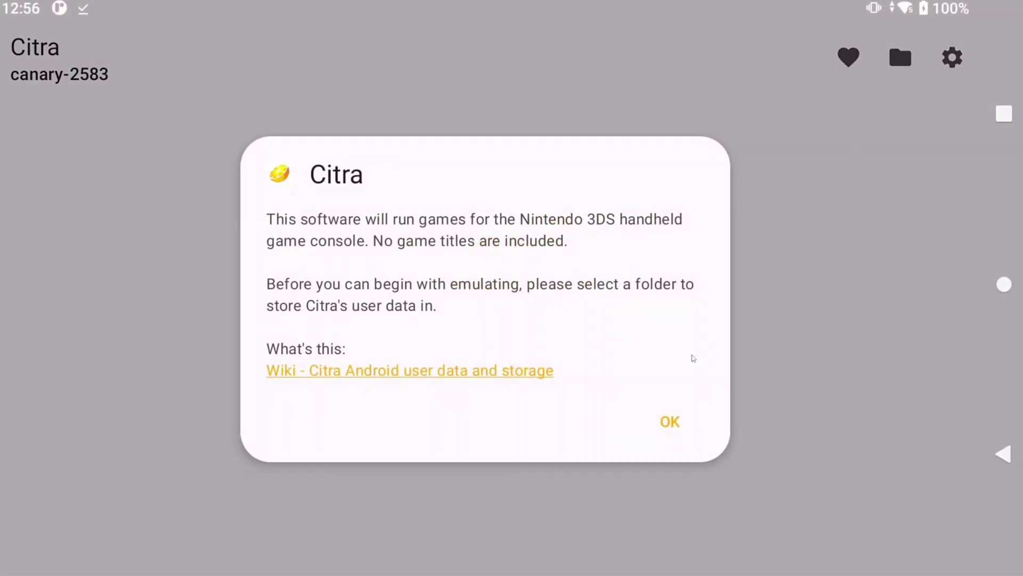
# Step: Create a new 'Citra Canary' folder and set it as Citra's user data folder
pyautogui.click(669, 422)
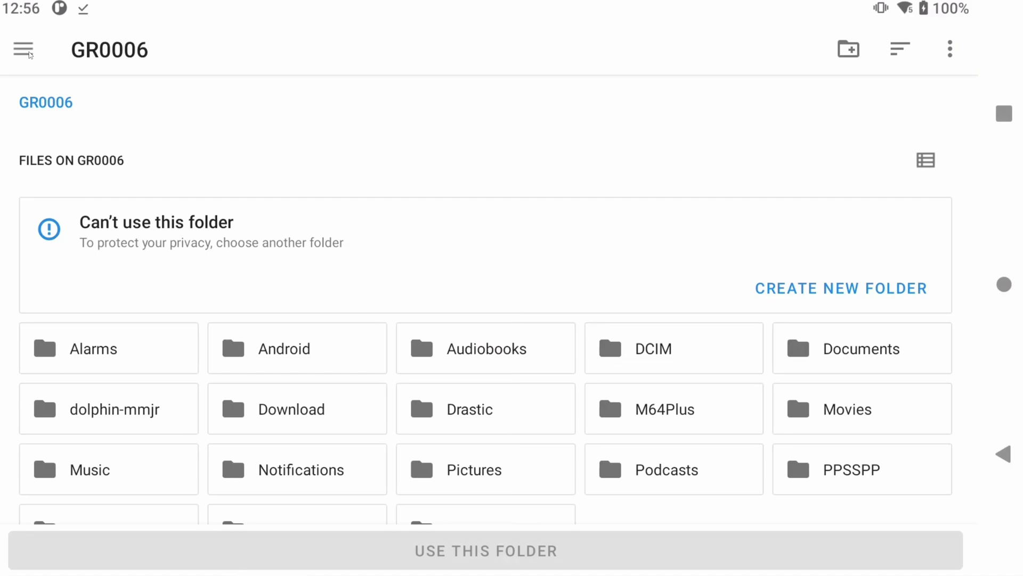
pyautogui.click(852, 290)
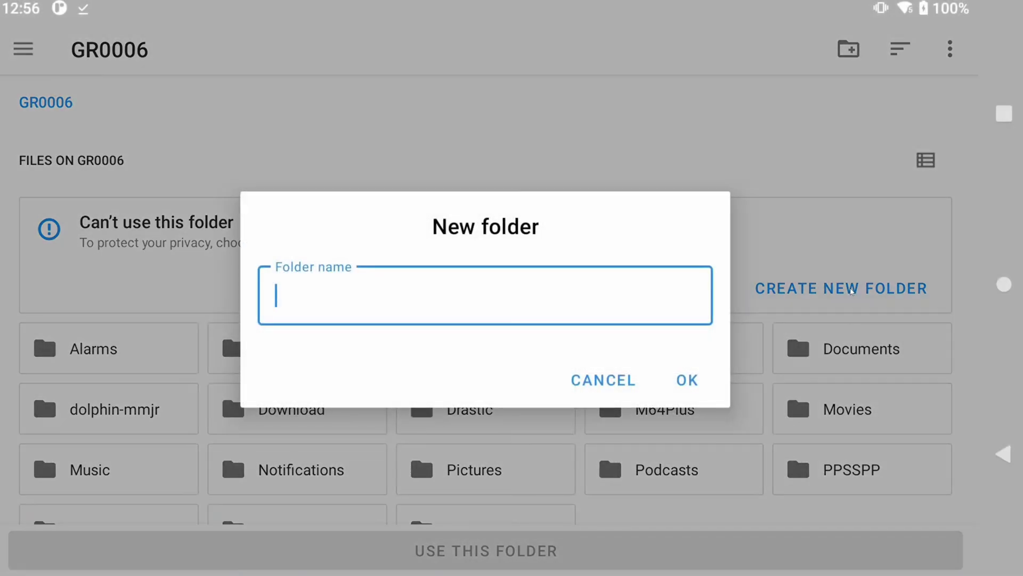
pyautogui.write('Citra Ca')
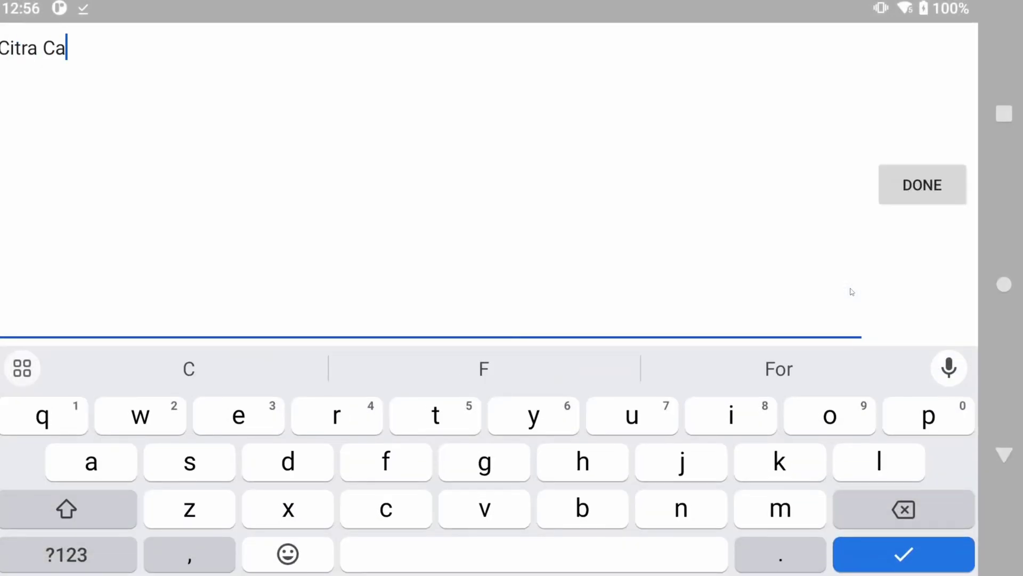
pyautogui.write('nary')
pyautogui.click(893, 179)
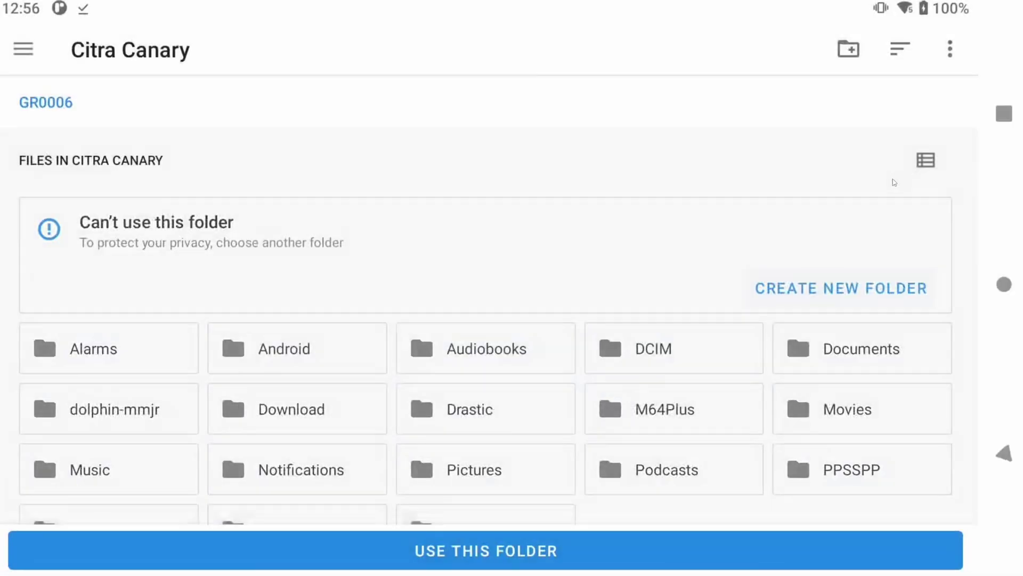
pyautogui.click(486, 551)
pyautogui.click(669, 377)
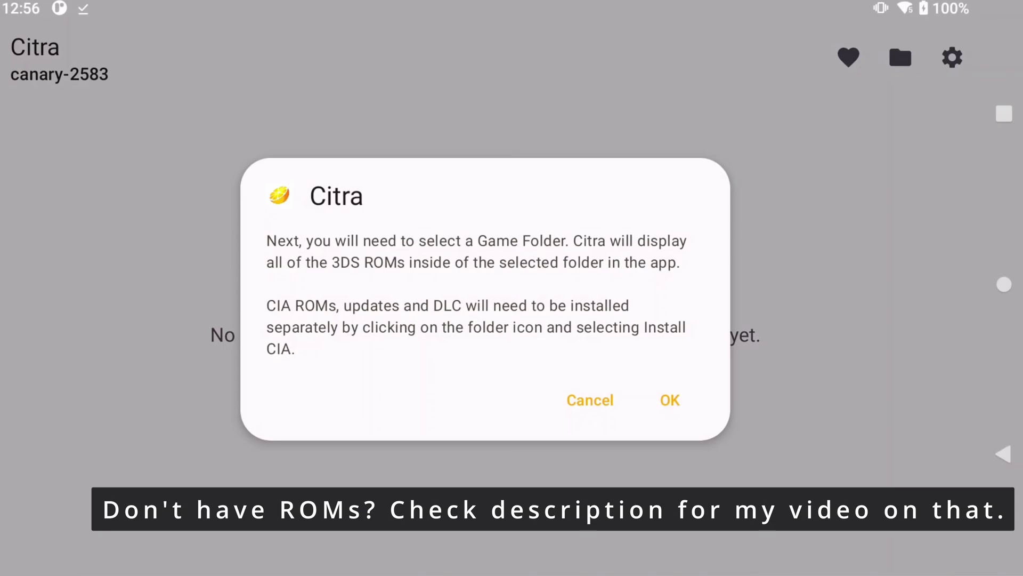
# Step: Use the Nintendo 3DS ROM folder as the game folder and allow Citra access
pyautogui.click(670, 399)
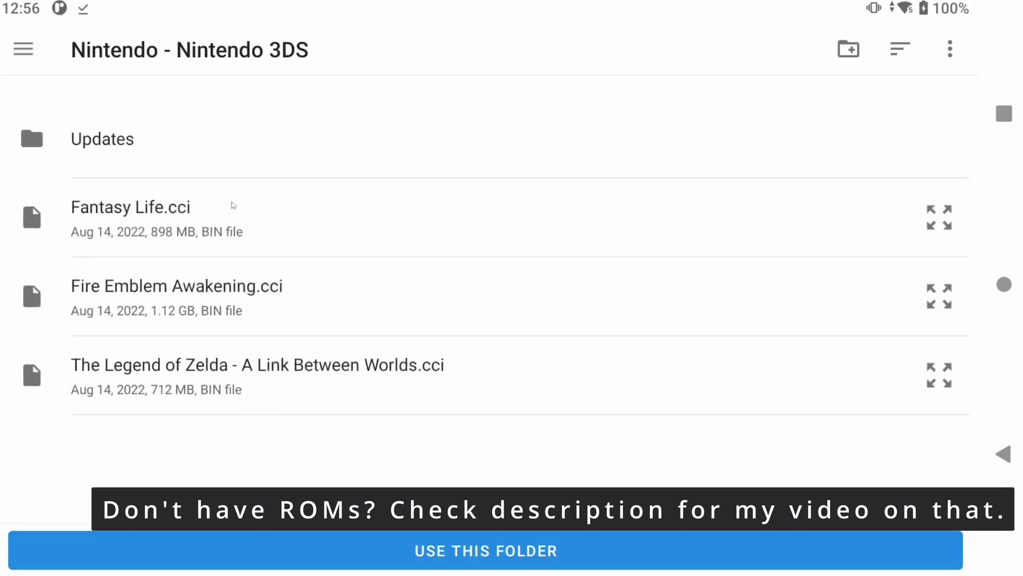
pyautogui.click(381, 560)
pyautogui.click(697, 367)
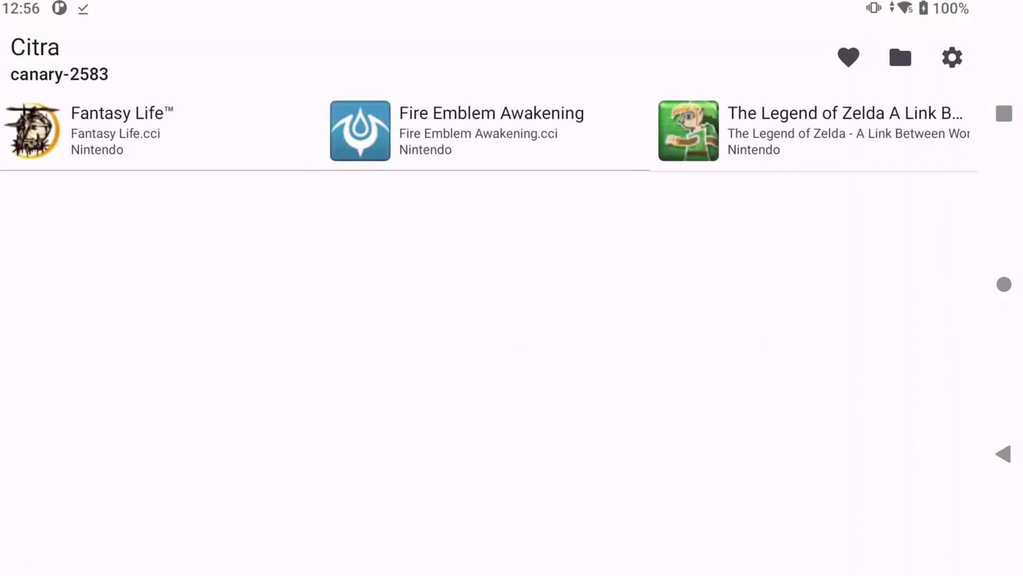
pyautogui.click(953, 57)
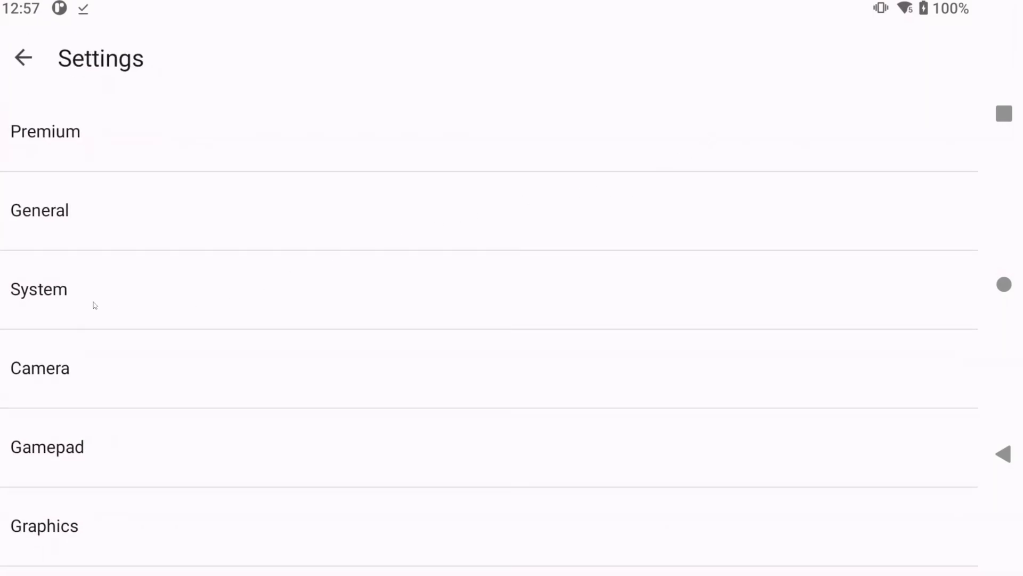
# Step: Bind A, B, X, Y, SELECT, START and both Circle Pad axes to the controller
pyautogui.click(87, 446)
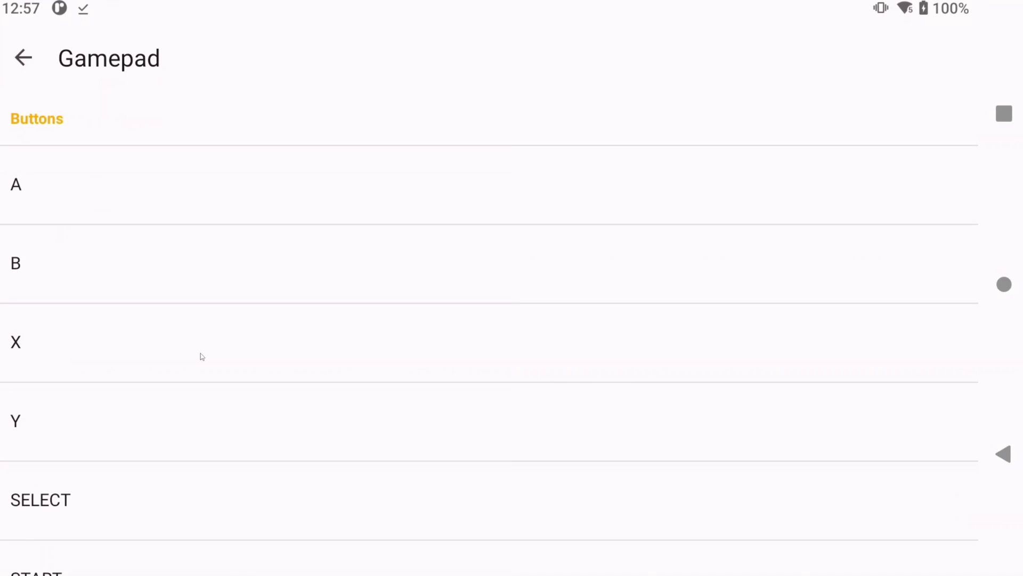
pyautogui.click(88, 203)
pyautogui.click(80, 267)
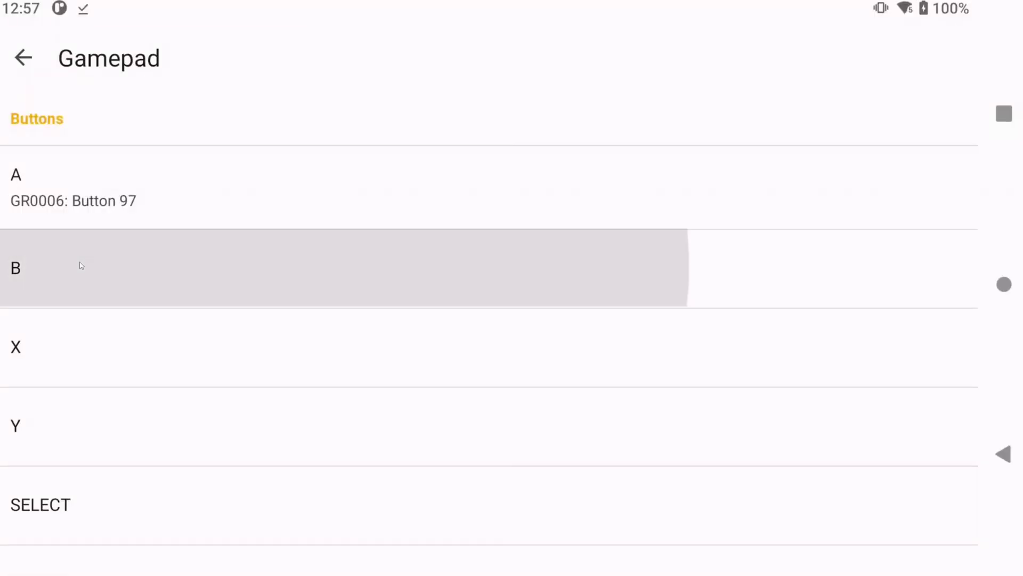
pyautogui.click(95, 350)
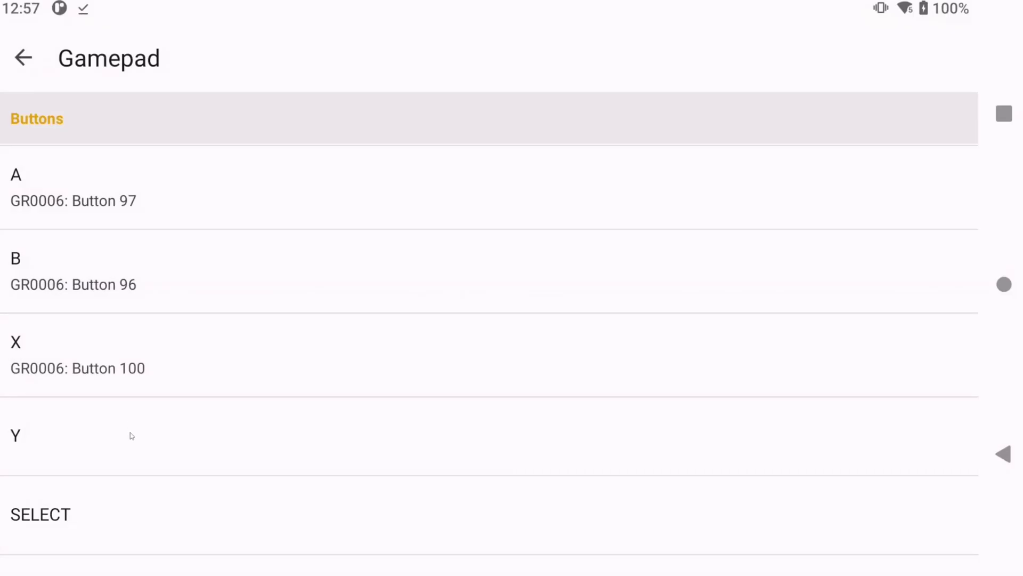
pyautogui.click(139, 424)
pyautogui.click(123, 503)
pyautogui.scroll(-5, 160, 373)
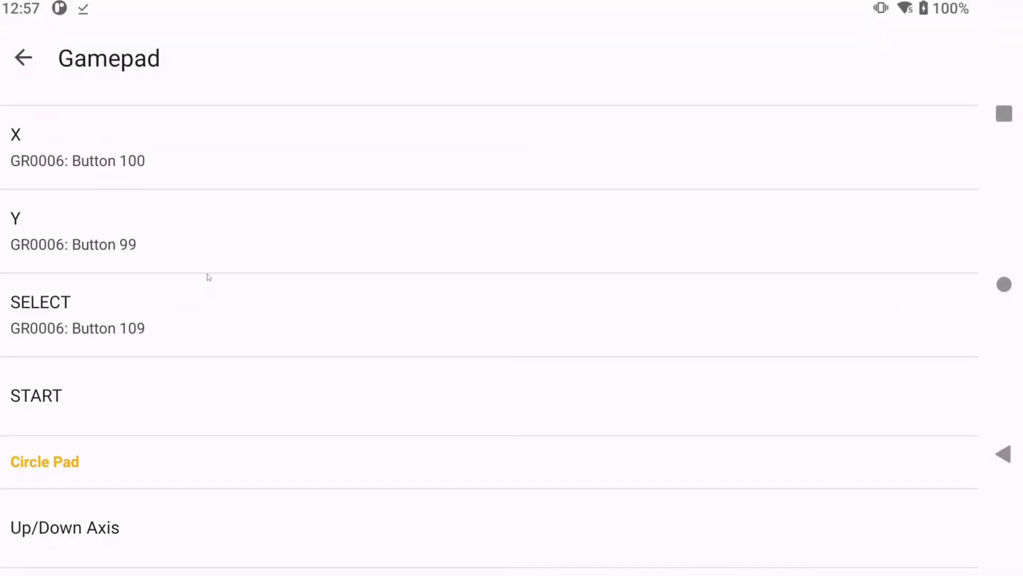
pyautogui.click(148, 245)
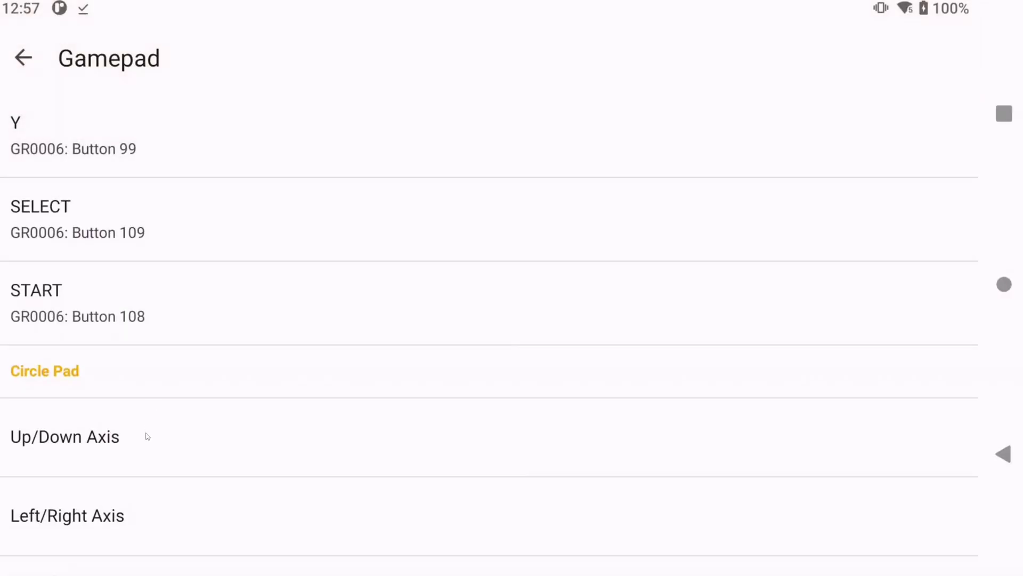
pyautogui.click(149, 433)
pyautogui.click(153, 512)
# Step: Bind both C-Stick and D-Pad axes plus L, R, ZL and ZR to the controller
pyautogui.scroll(-8, 201, 349)
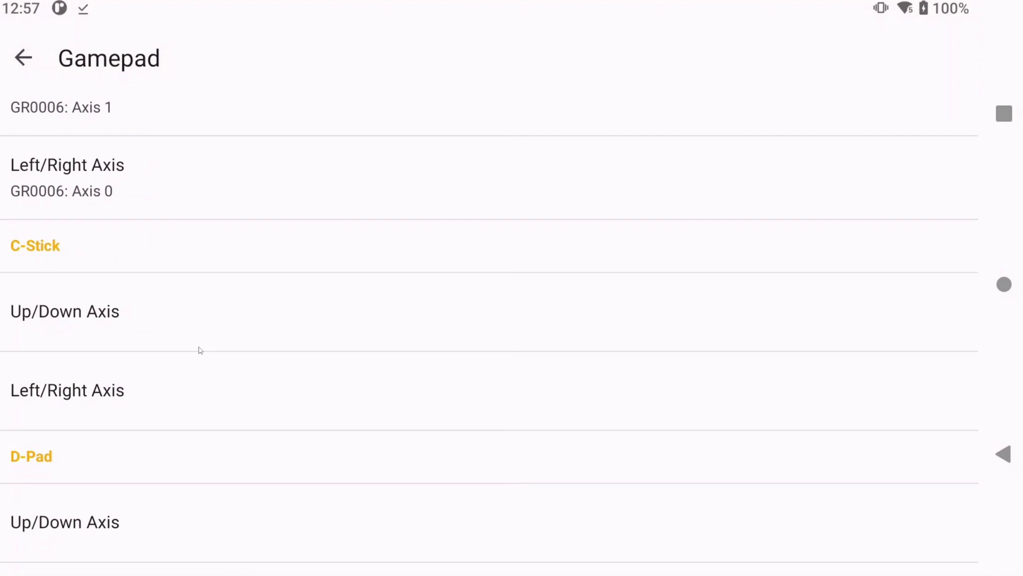
pyautogui.click(162, 187)
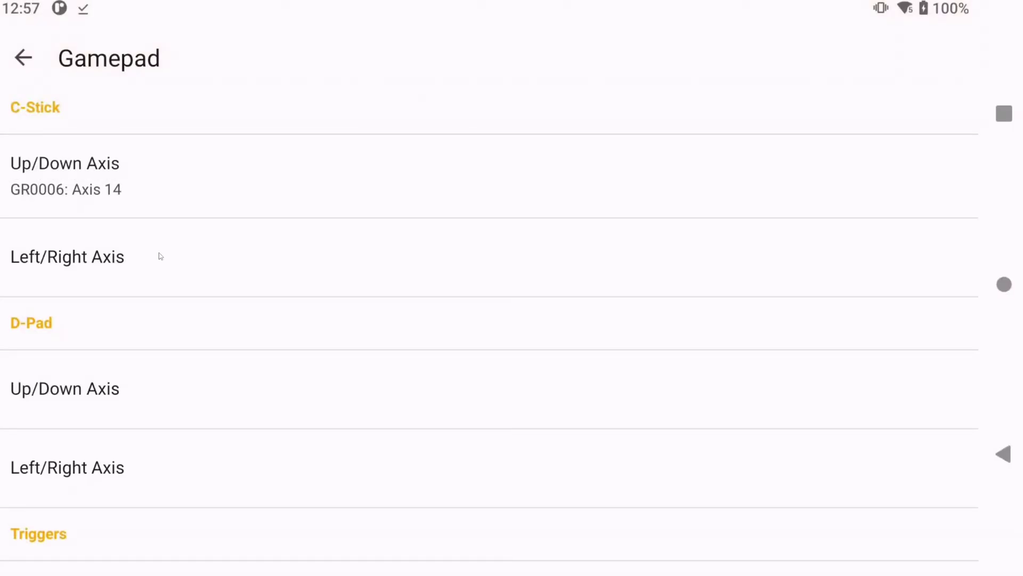
pyautogui.click(159, 254)
pyautogui.click(151, 386)
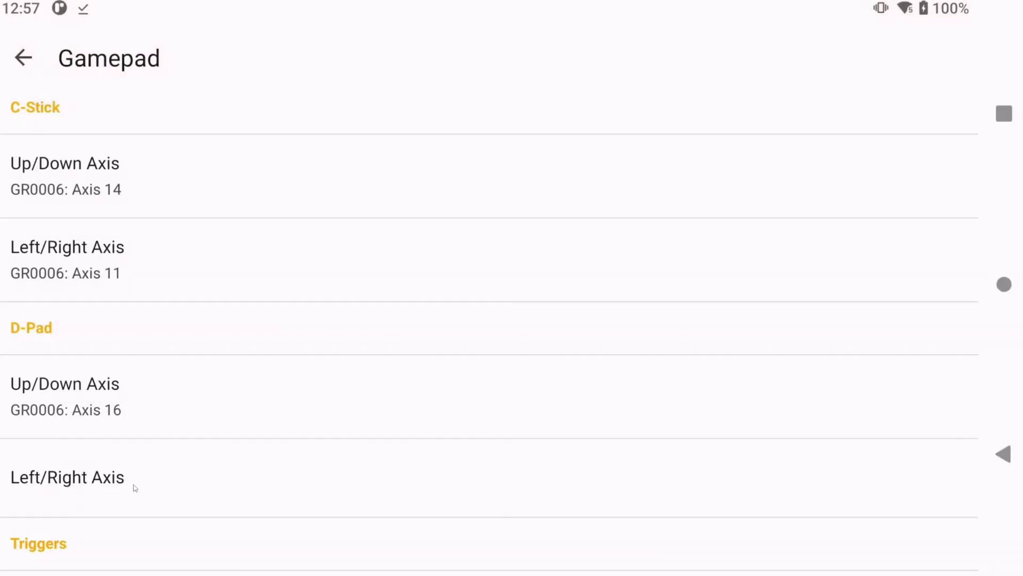
pyautogui.click(133, 484)
pyautogui.scroll(-5, 258, 338)
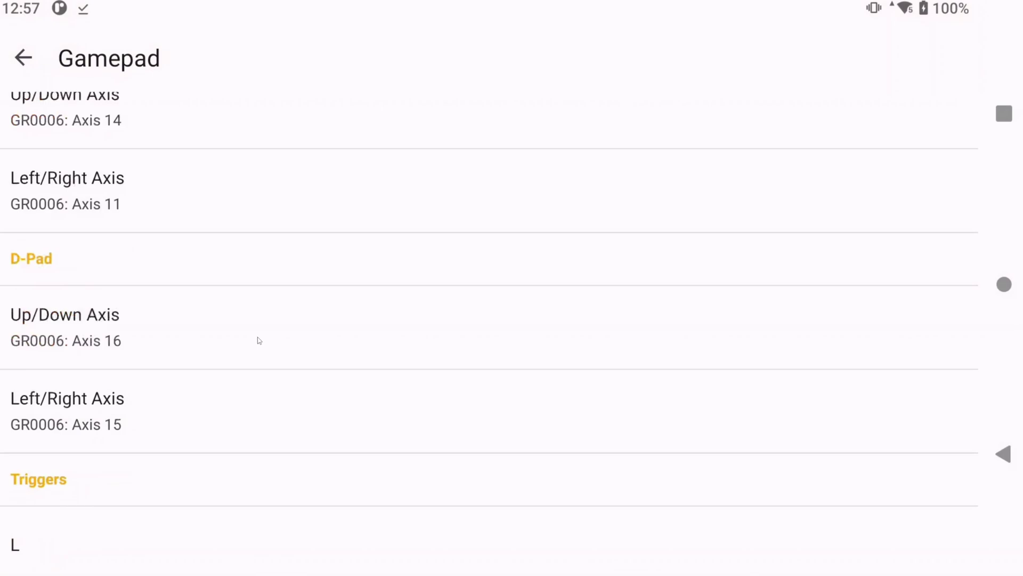
pyautogui.click(145, 296)
pyautogui.click(148, 388)
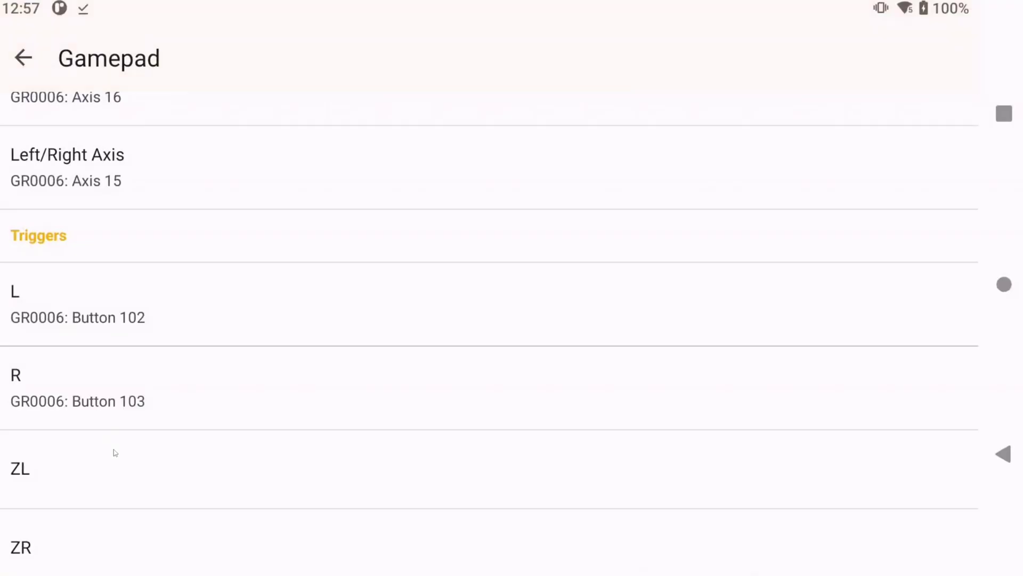
pyautogui.click(113, 460)
pyautogui.scroll(-1, 160, 480)
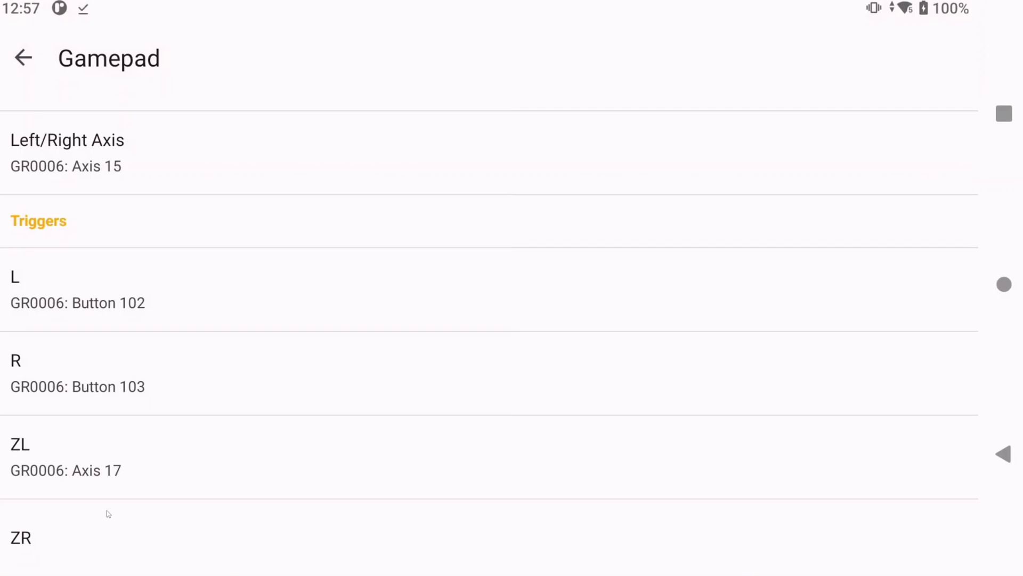
pyautogui.click(108, 513)
pyautogui.click(1012, 455)
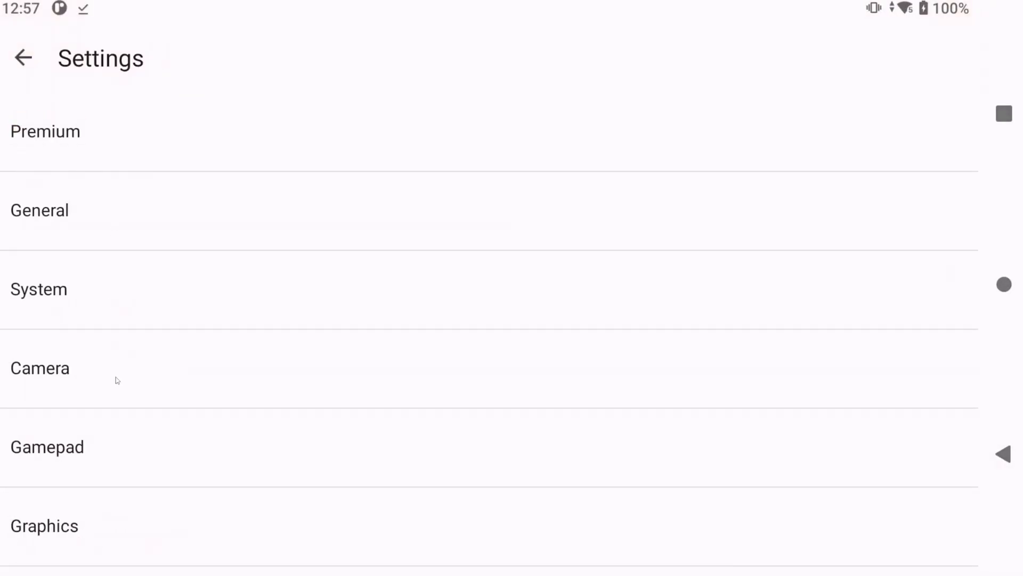
# Step: Switch the graphics API to Vulkan and enable asynchronous shader compilation
pyautogui.click(140, 542)
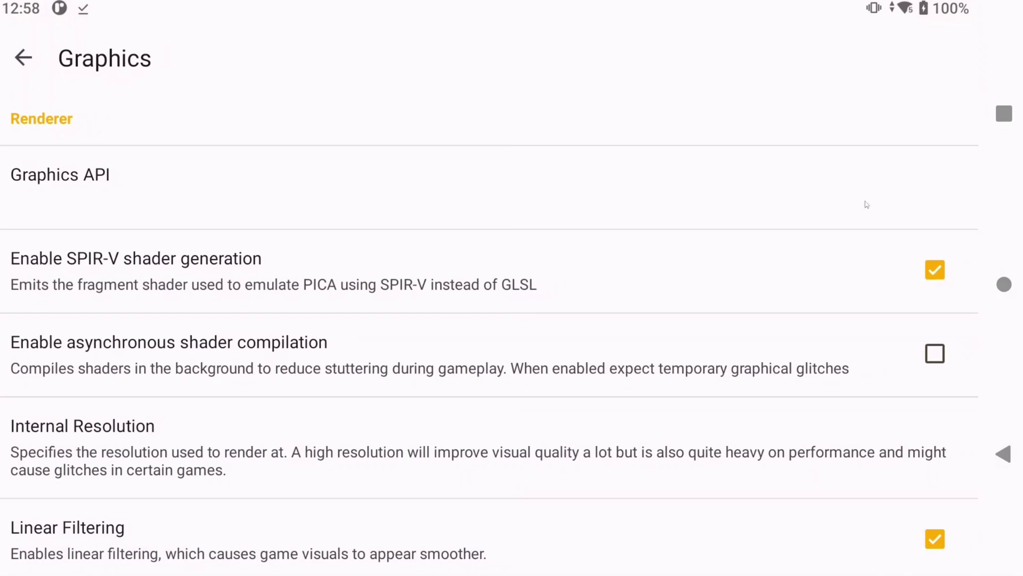
pyautogui.click(114, 164)
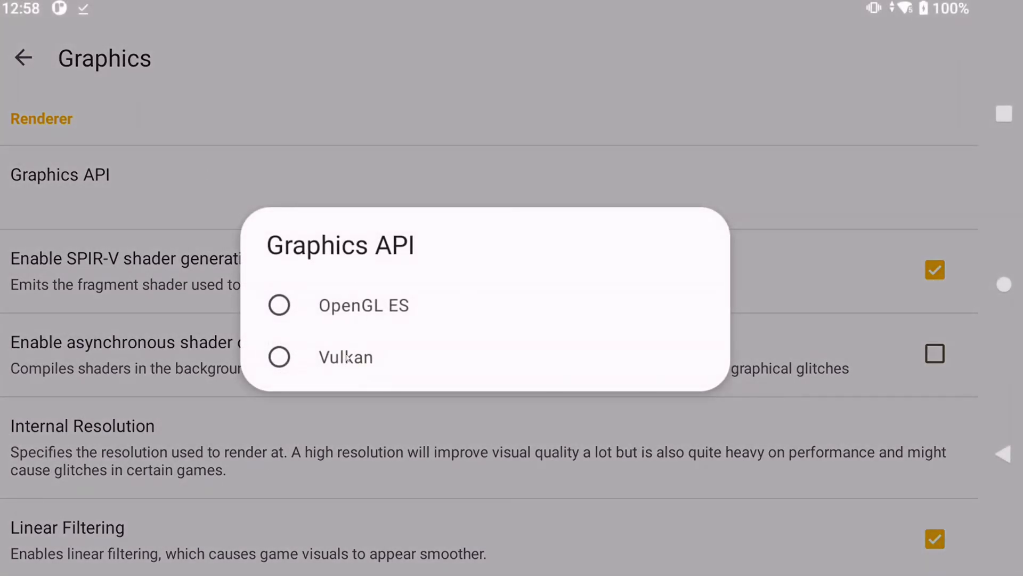
pyautogui.click(349, 358)
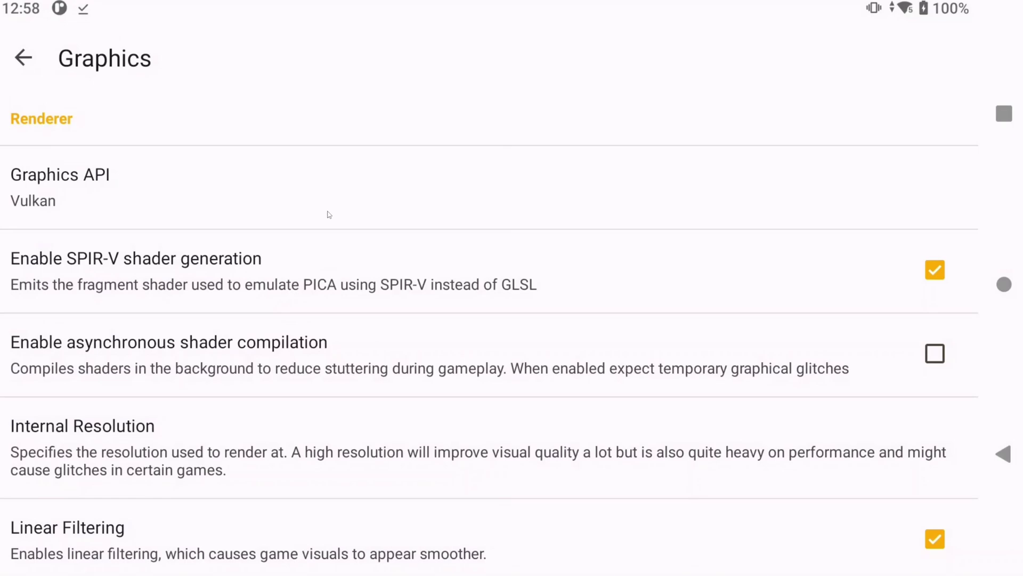
pyautogui.click(432, 345)
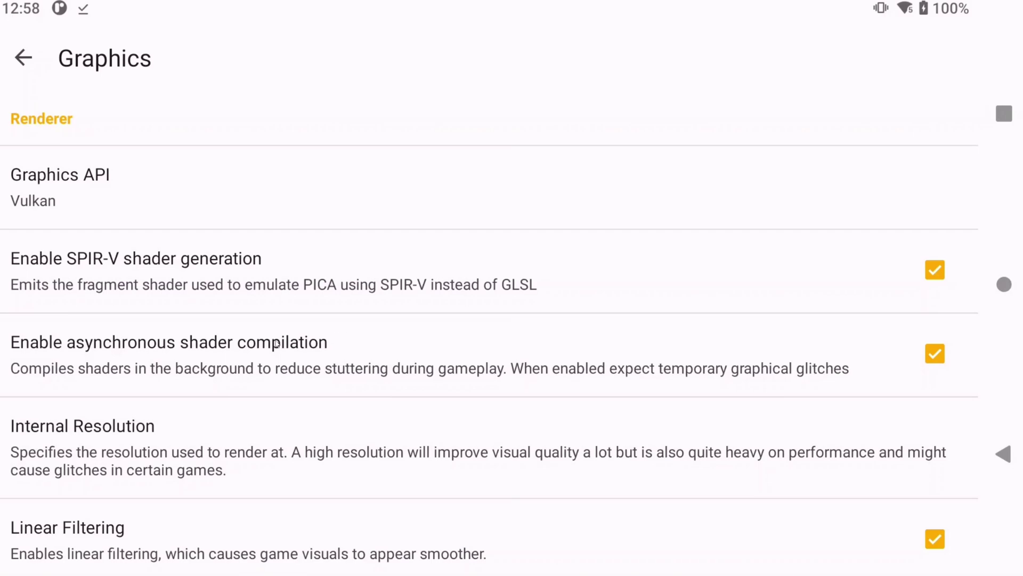
# Step: Leave the internal resolution unchanged at 1x by cancelling its dialog
pyautogui.scroll(-2, 276, 343)
pyautogui.click(284, 359)
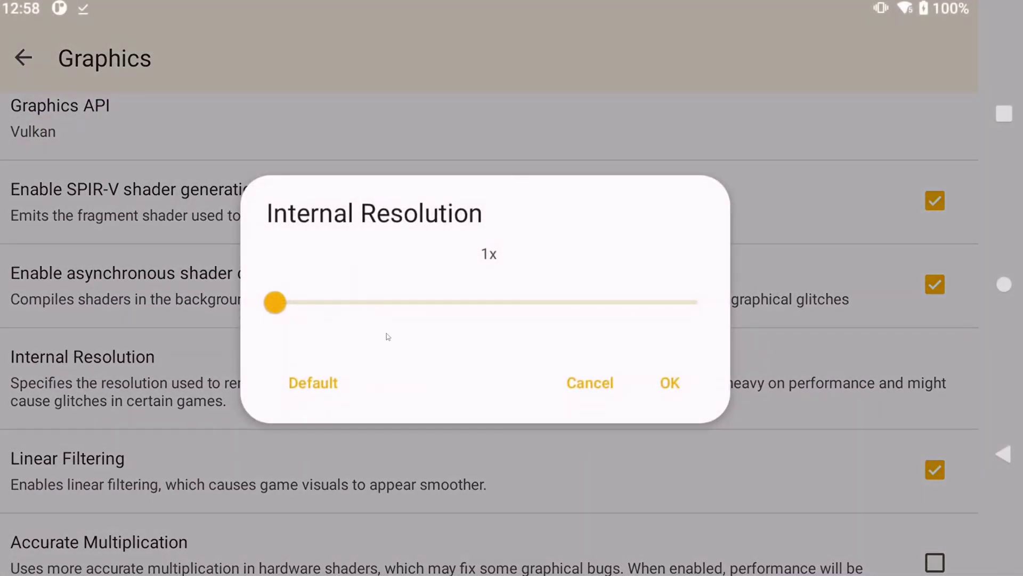
pyautogui.moveTo(275, 302); pyautogui.dragTo(337, 321)
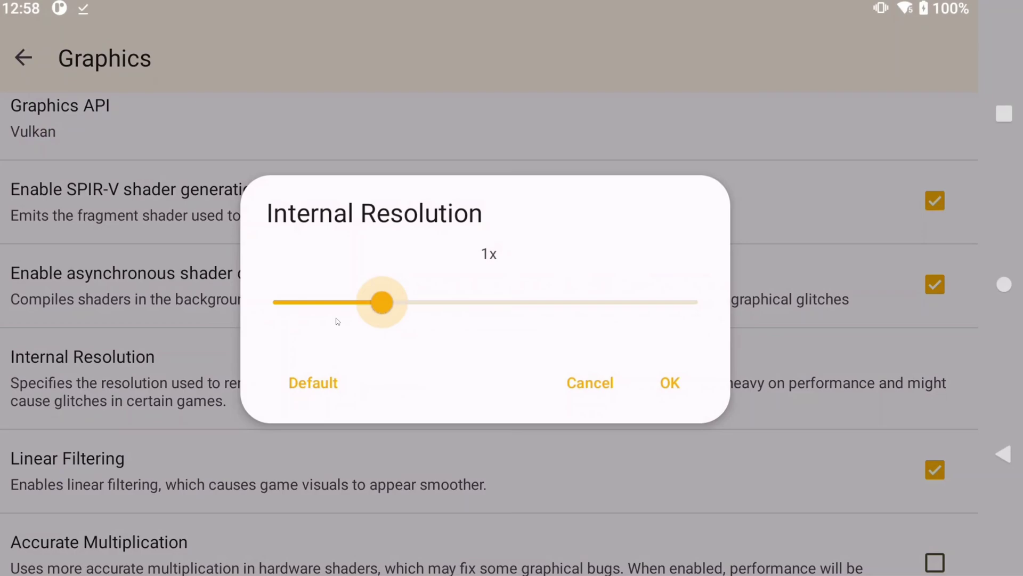
pyautogui.click(578, 385)
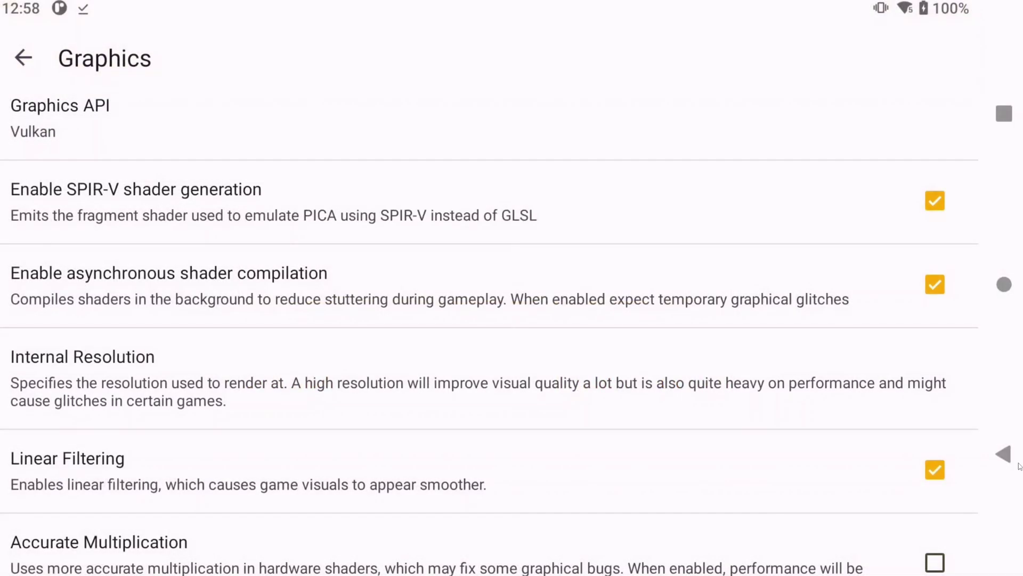
# Step: Start Fantasy Life and allow Citra to record audio while the app is in use
pyautogui.click(1006, 456)
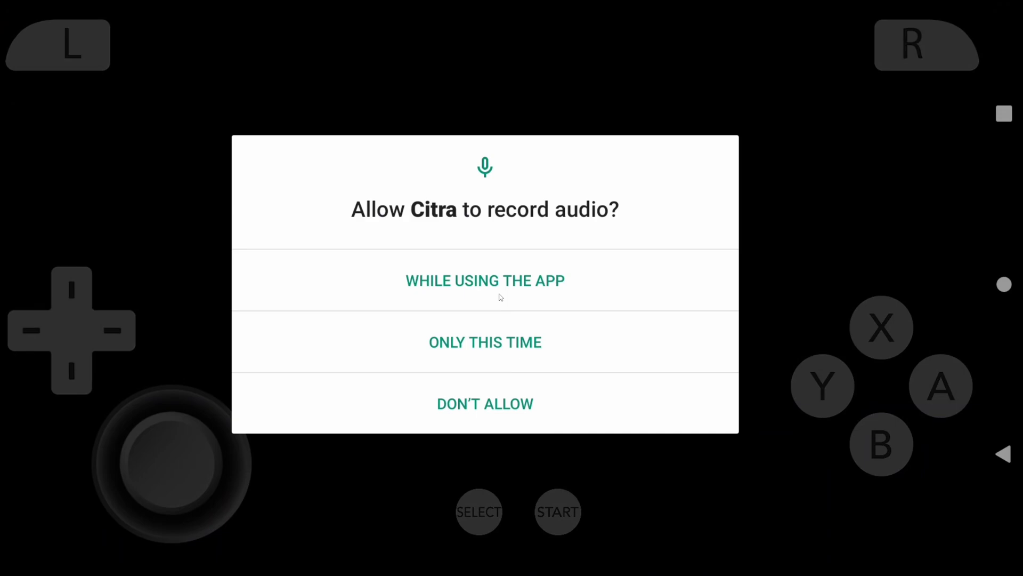
pyautogui.click(501, 297)
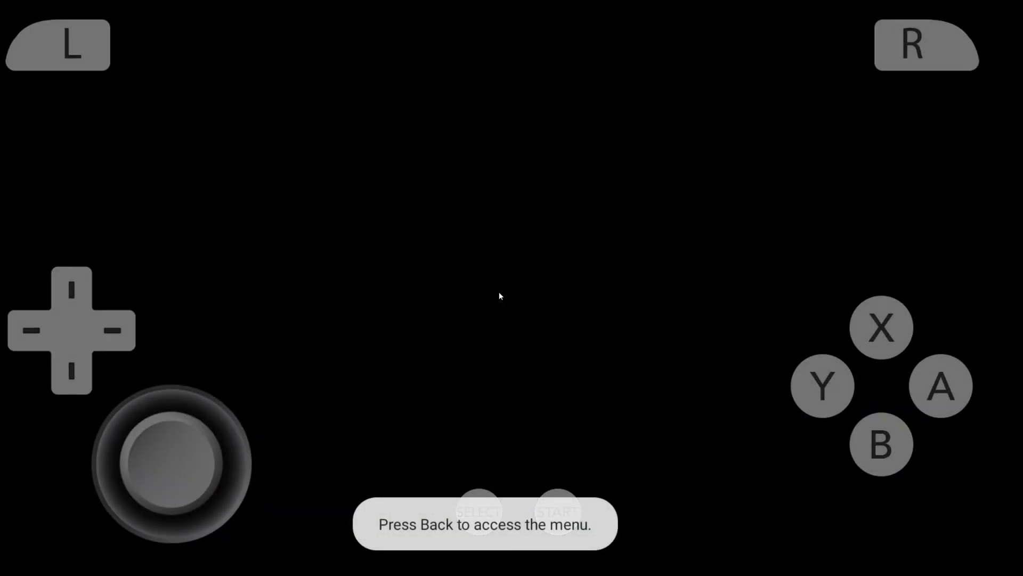
pyautogui.rightClick(499, 295)
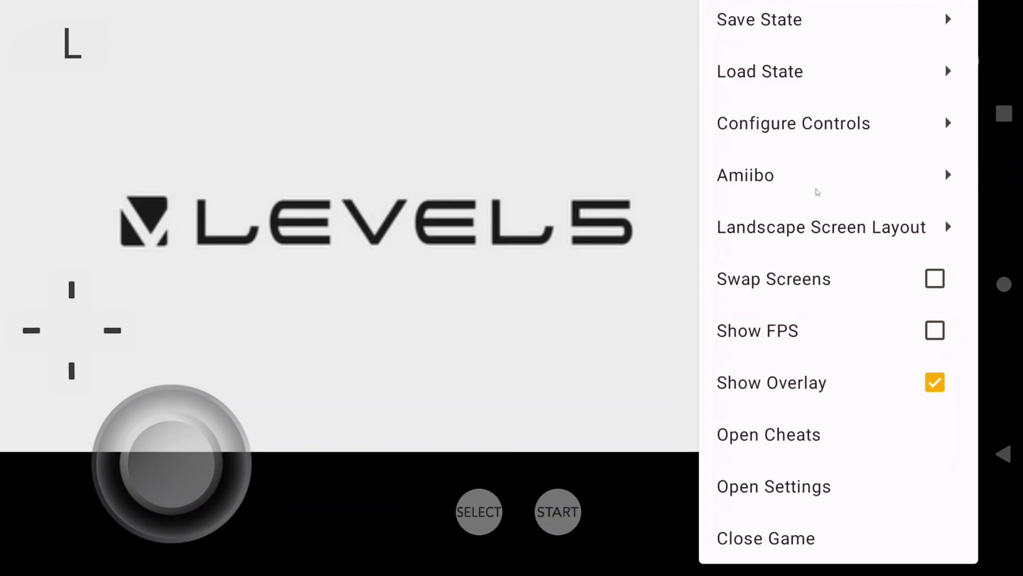
# Step: Hide all touch controls: A, B, X, Y, L, R, Start, Select, D-Pad and Circle Pad
pyautogui.click(796, 133)
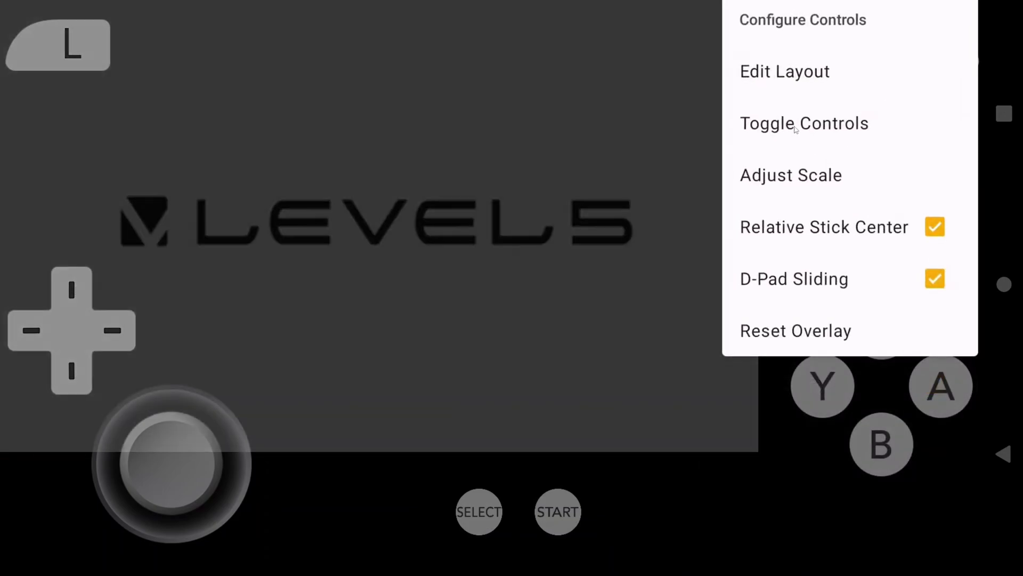
pyautogui.click(795, 127)
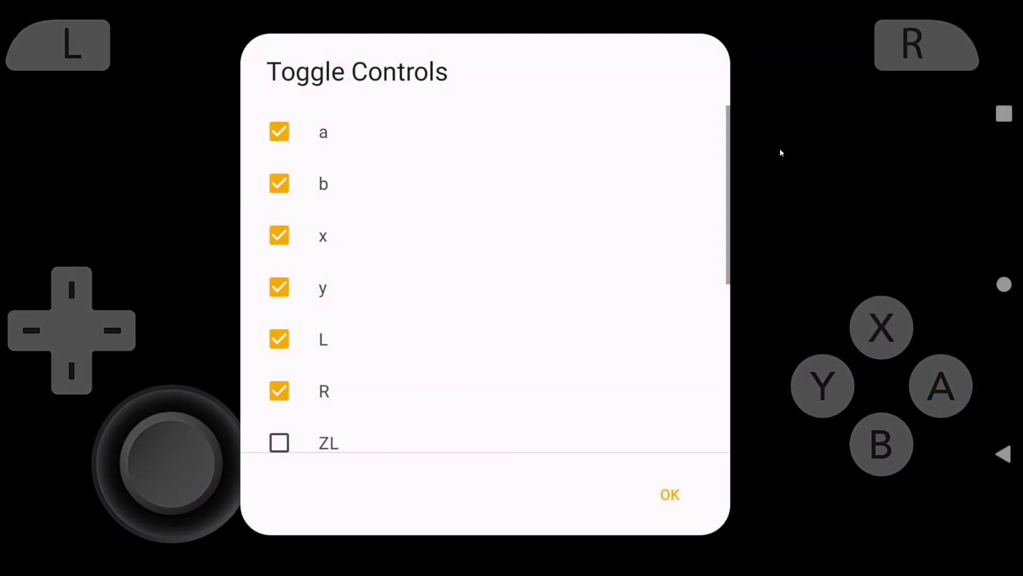
pyautogui.click(291, 134)
pyautogui.click(291, 182)
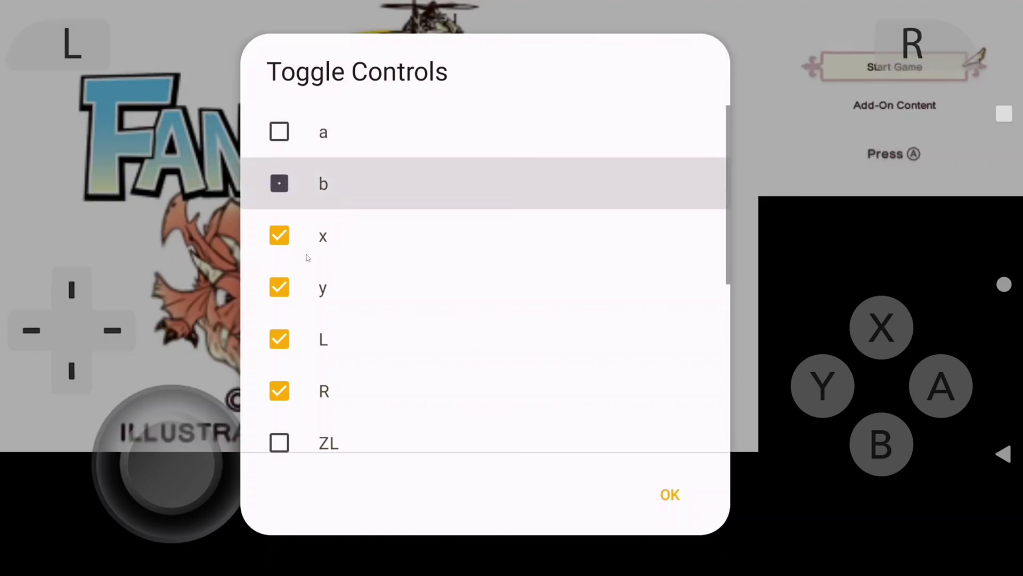
pyautogui.click(307, 250)
pyautogui.click(311, 296)
pyautogui.click(314, 341)
pyautogui.click(314, 389)
pyautogui.moveTo(314, 389); pyautogui.dragTo(318, 239)
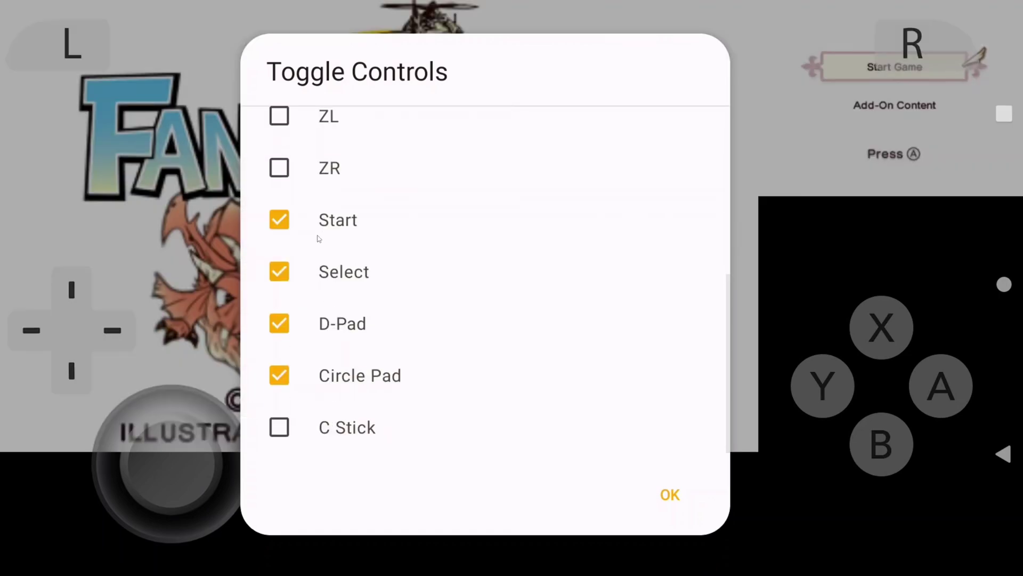
pyautogui.click(318, 239)
pyautogui.click(331, 275)
pyautogui.click(340, 327)
pyautogui.click(349, 370)
pyautogui.click(675, 495)
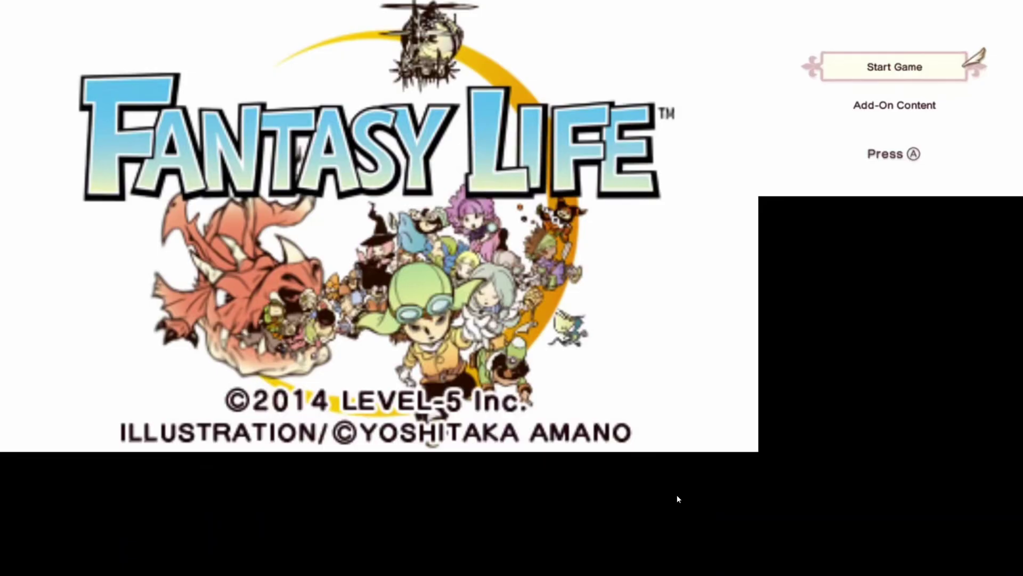
# Step: Review the landscape screen layouts, restore the large top screen, then open the Citra Canary folder
pyautogui.rightClick(678, 498)
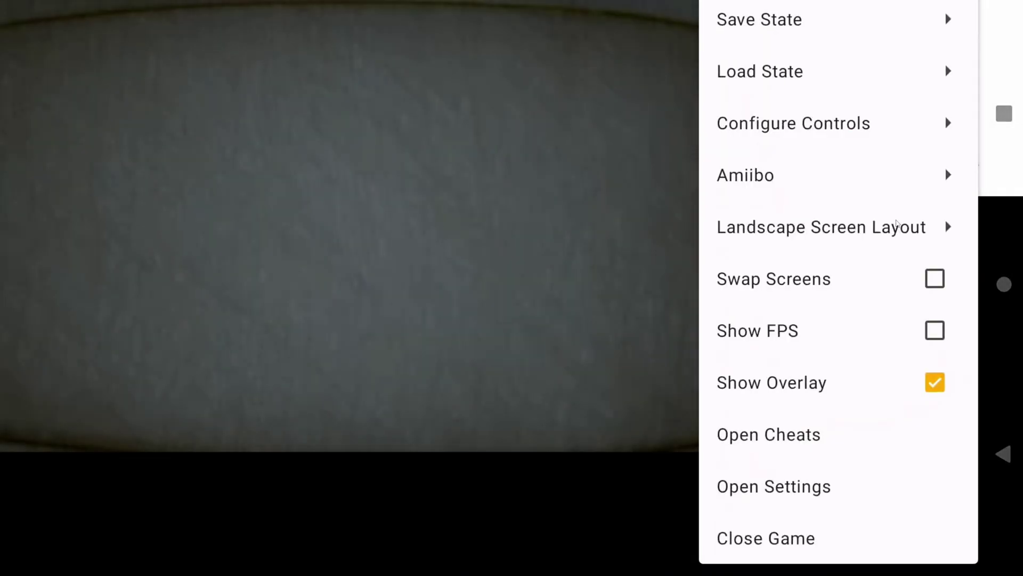
pyautogui.click(861, 228)
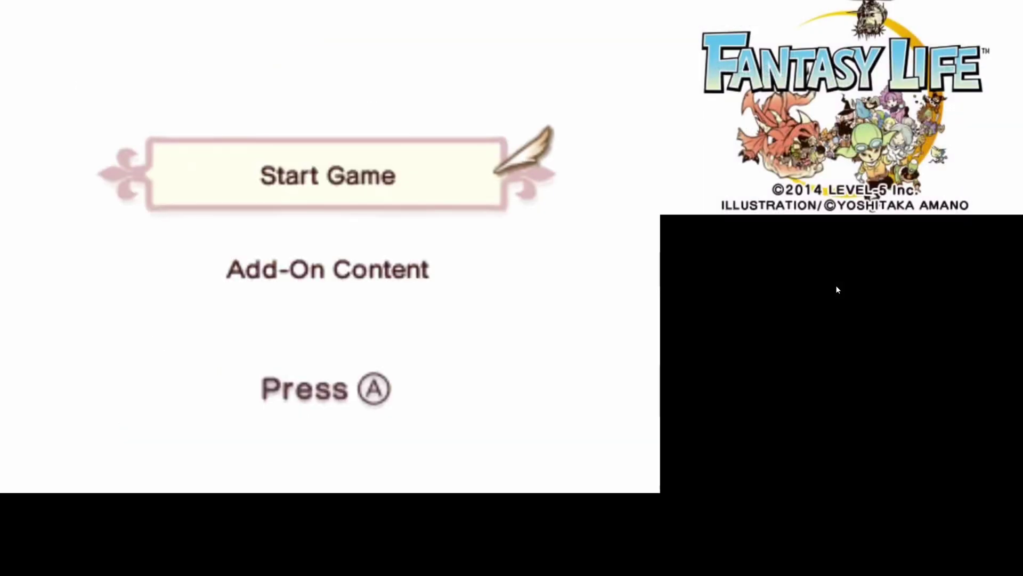
pyautogui.rightClick(837, 290)
pyautogui.click(837, 290)
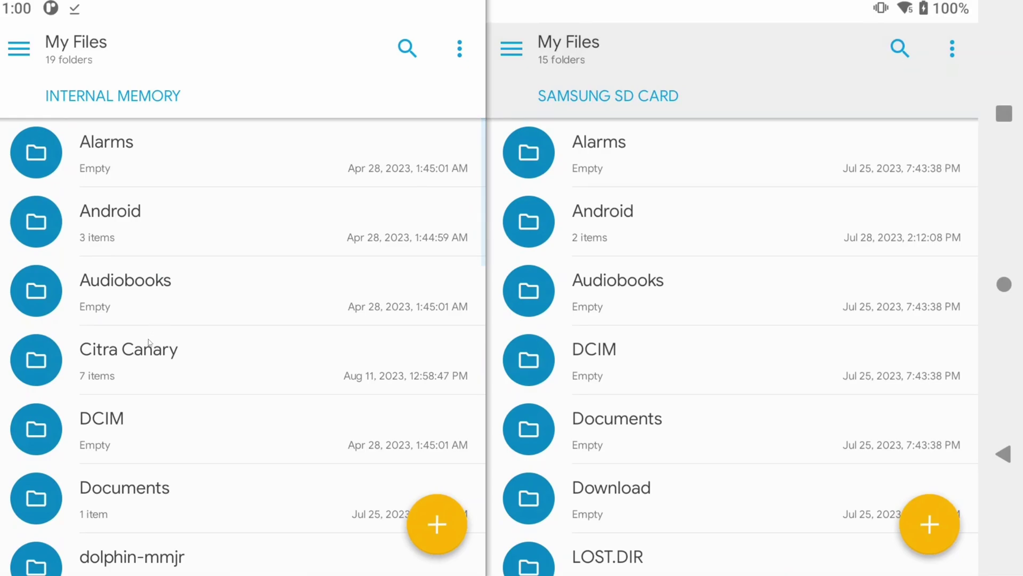
pyautogui.click(147, 349)
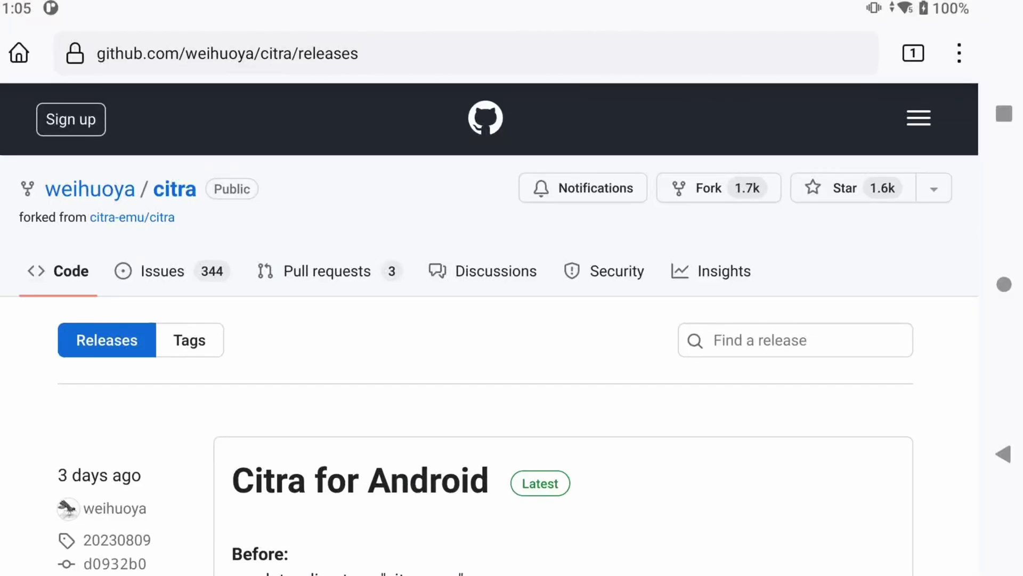
# Step: Download Citra_MMJ_20230809_StorageAccess_Antutu.apk (15.40 MB) from GitHub releases and install it
pyautogui.scroll(-15, 422, 256)
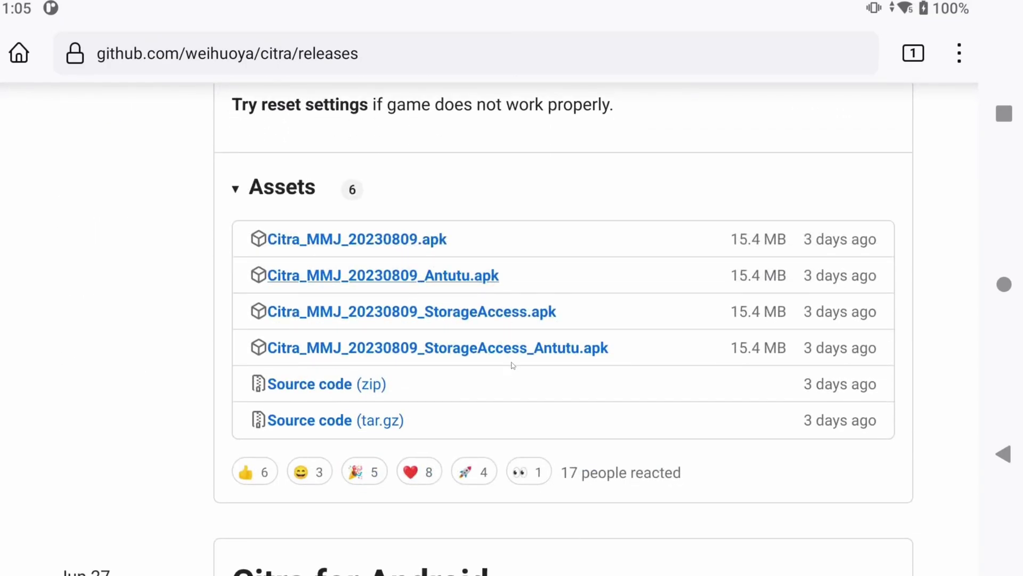
pyautogui.click(504, 349)
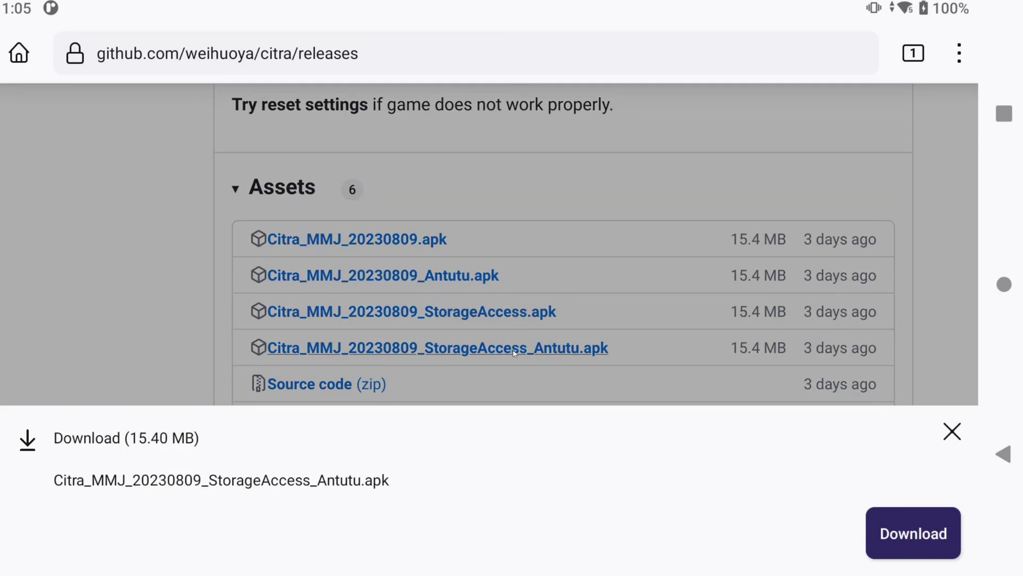
pyautogui.click(937, 525)
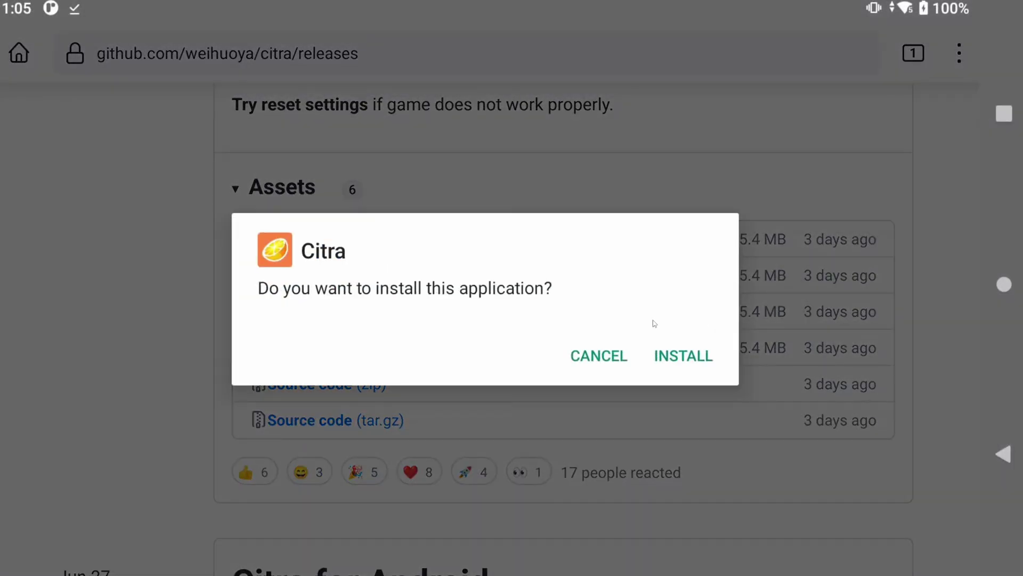
pyautogui.click(667, 356)
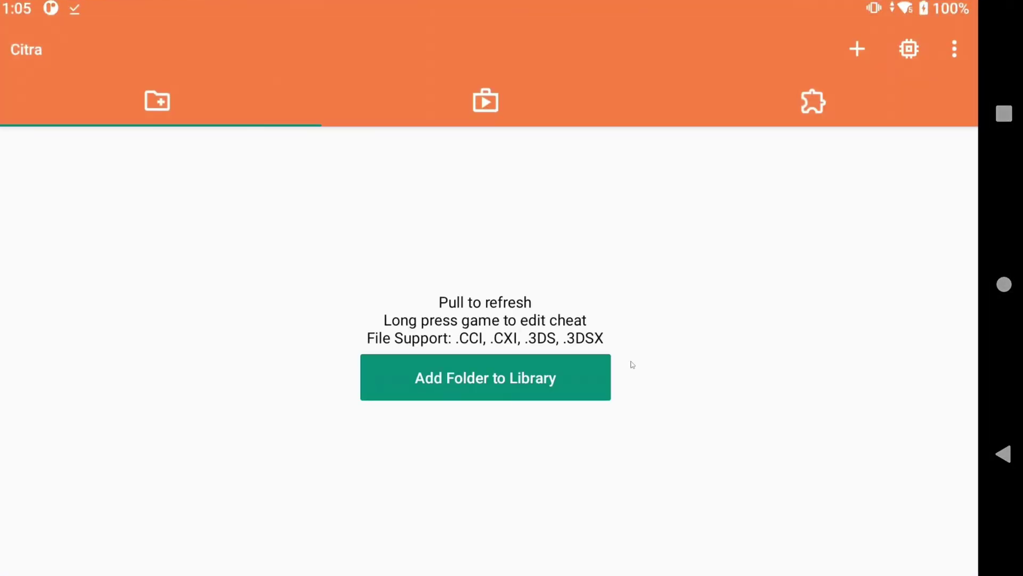
# Step: Add the Nintendo 3DS folder to the Citra MMJ library and grant it access
pyautogui.click(491, 372)
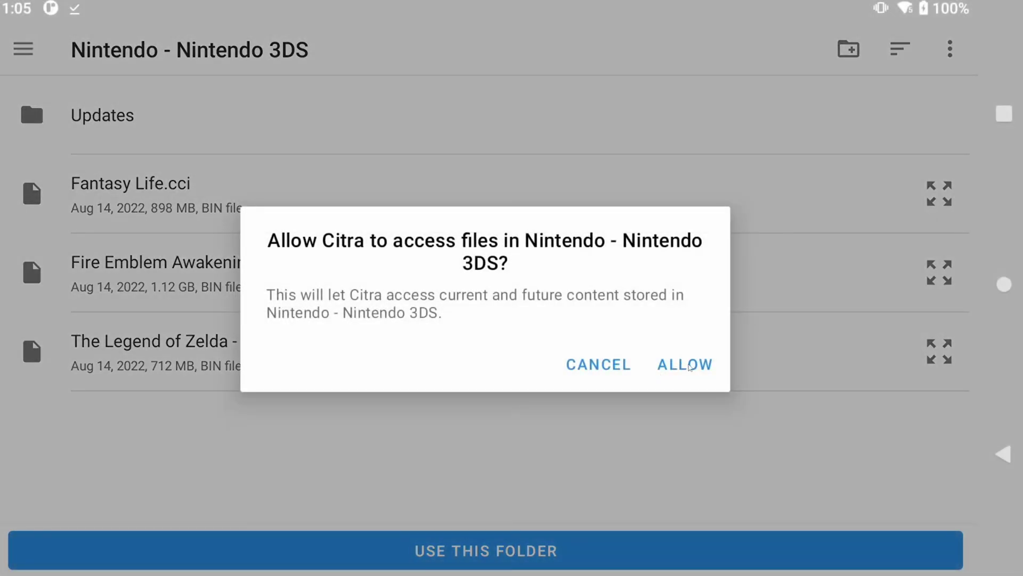
pyautogui.click(684, 361)
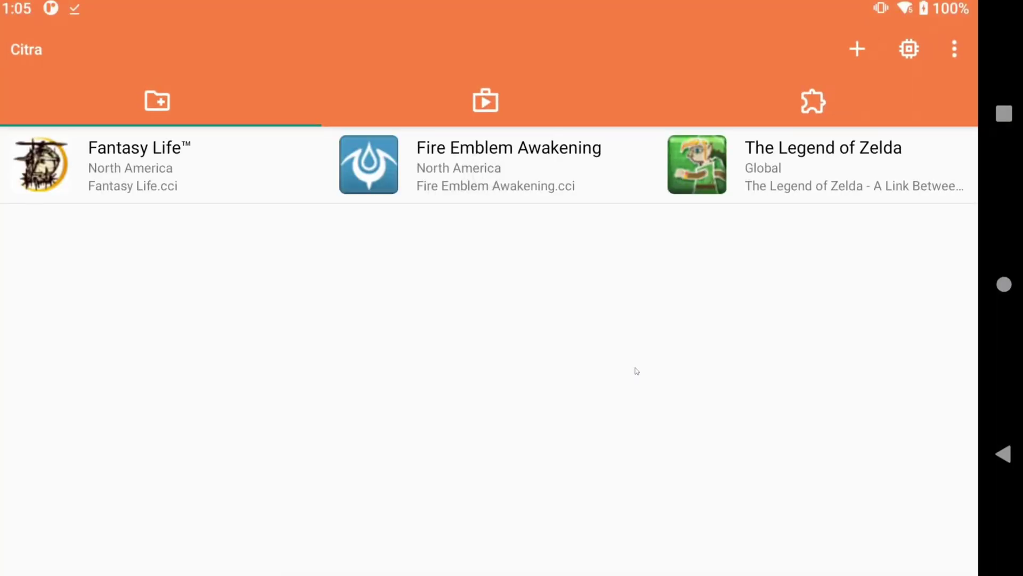
pyautogui.click(953, 50)
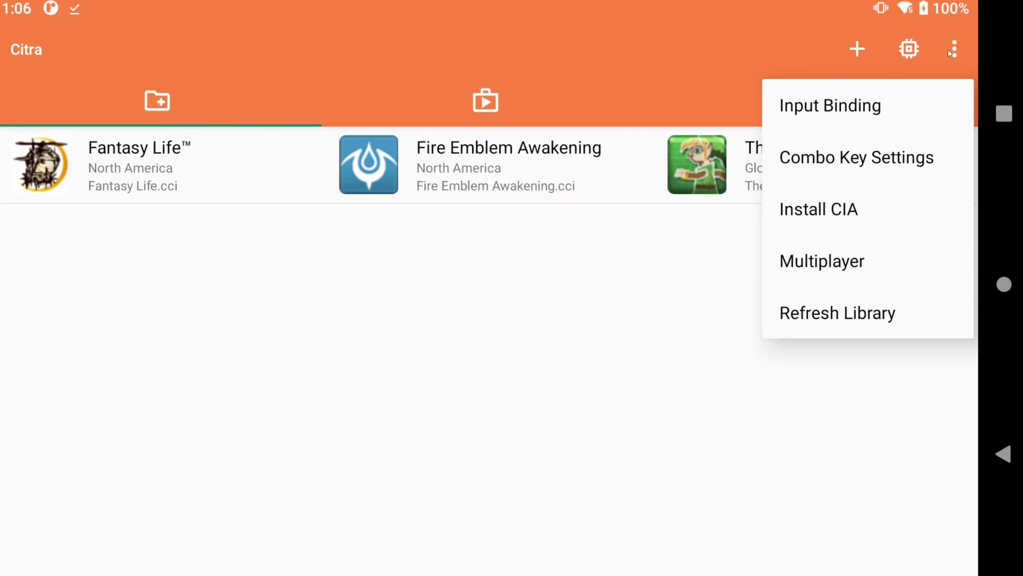
# Step: Bind the A, B, X, Y and L buttons to gamepad inputs
pyautogui.click(866, 102)
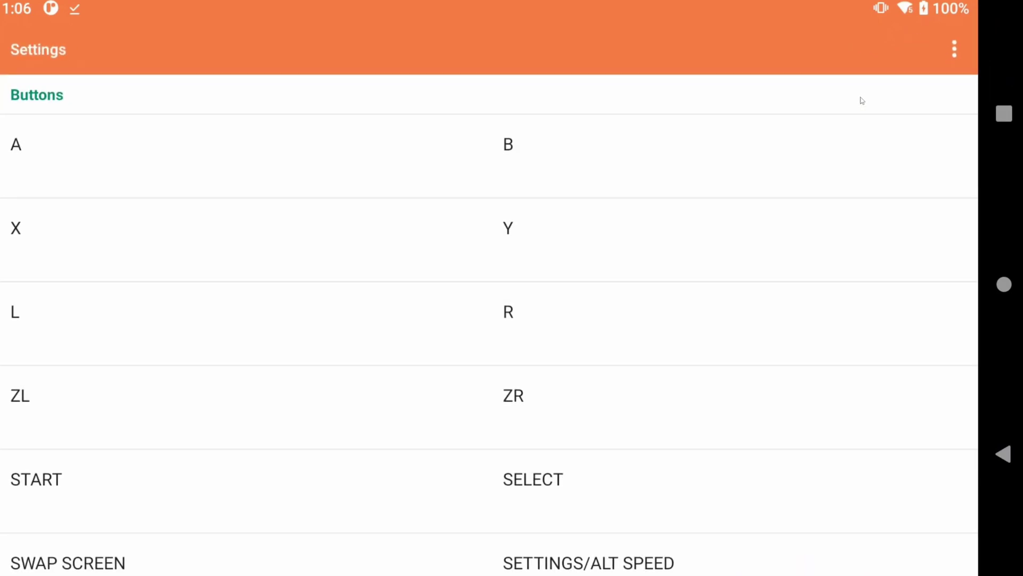
pyautogui.click(171, 174)
pyautogui.press('a')
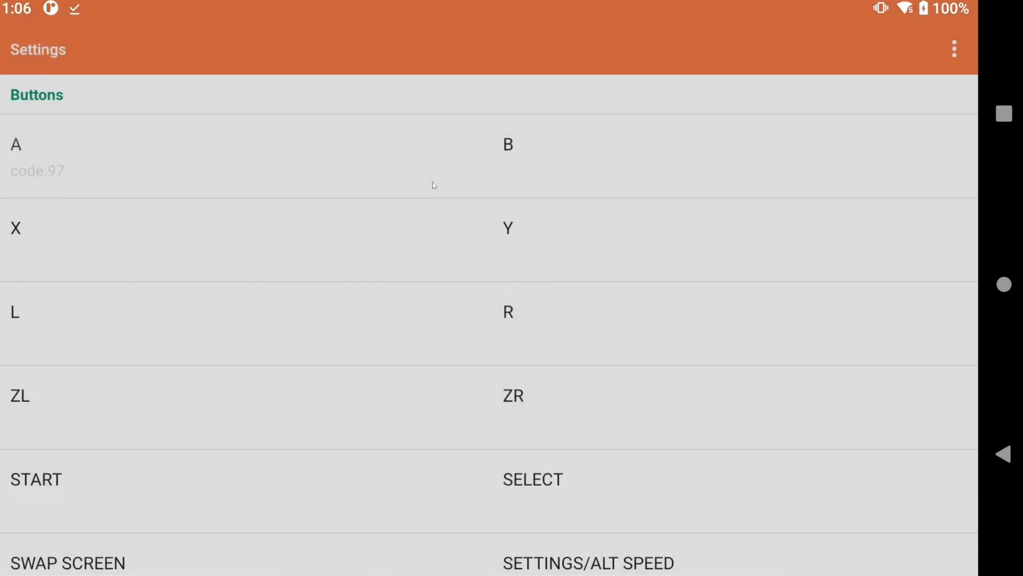
pyautogui.click(528, 179)
pyautogui.press('`')
pyautogui.click(181, 258)
pyautogui.press('d')
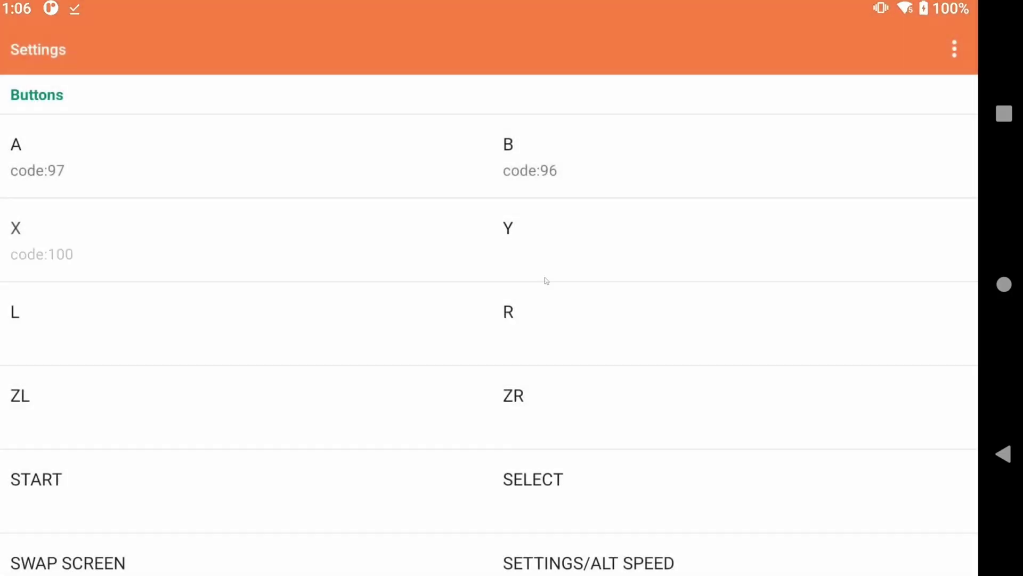
pyautogui.click(548, 277)
pyautogui.press('c')
pyautogui.click(200, 324)
pyautogui.press('f')
# Step: Bind ZL, R, ZR, START and SELECT to gamepad inputs
pyautogui.click(577, 331)
pyautogui.press('g')
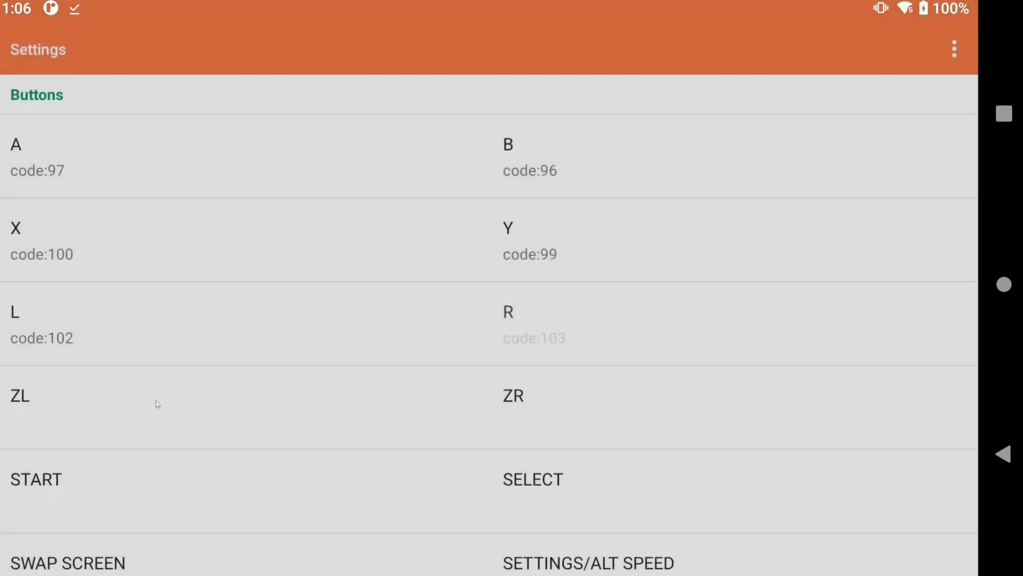
pyautogui.click(151, 400)
pyautogui.press('h')
pyautogui.click(538, 402)
pyautogui.press('i')
pyautogui.click(201, 498)
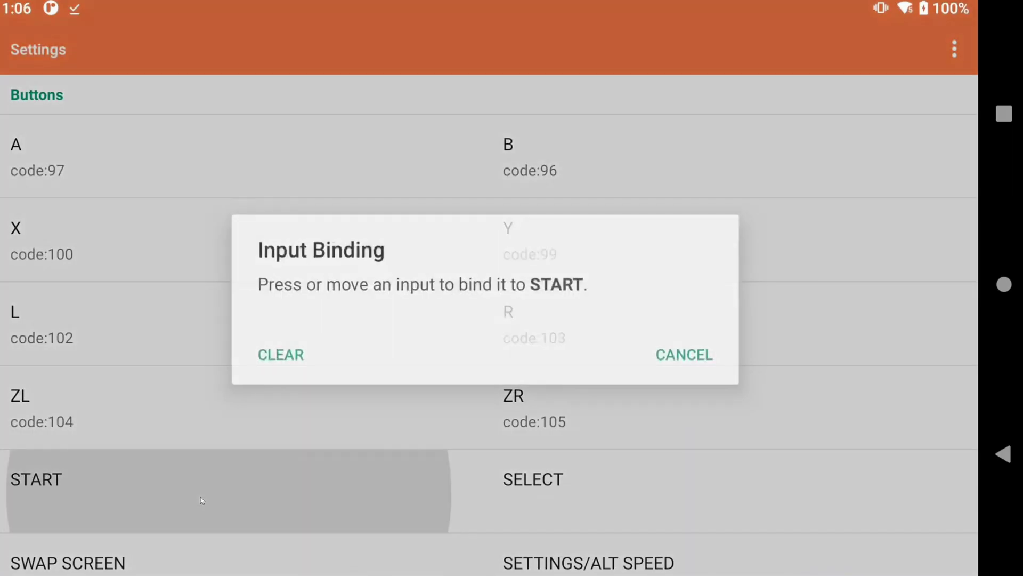
pyautogui.press('l')
pyautogui.click(608, 511)
pyautogui.press('m')
# Step: Bind D-Pad Up, Down, Left and Right to the gamepad's directional inputs
pyautogui.scroll(-5, 302, 393)
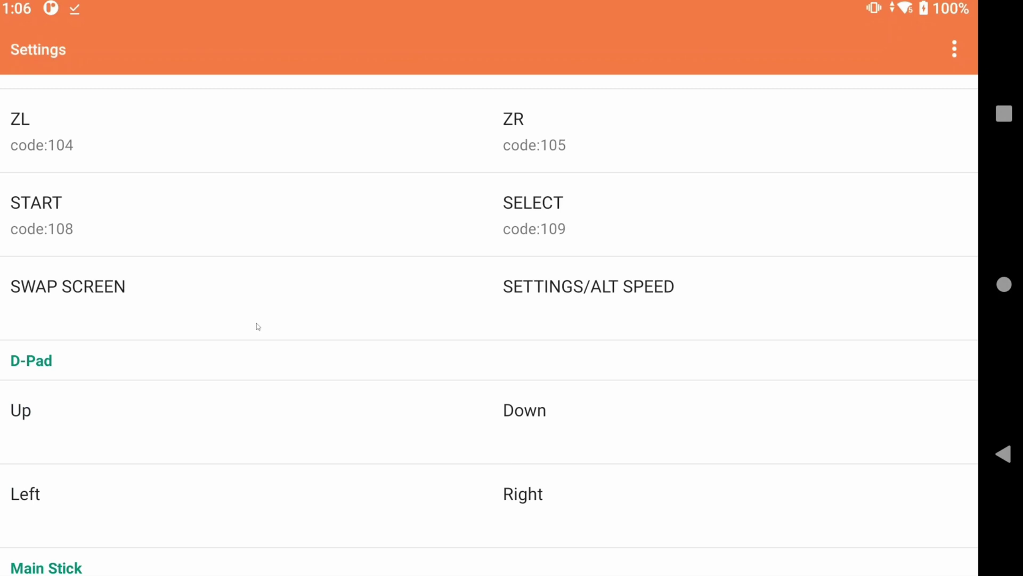
pyautogui.scroll(-1, 250, 322)
pyautogui.click(194, 352)
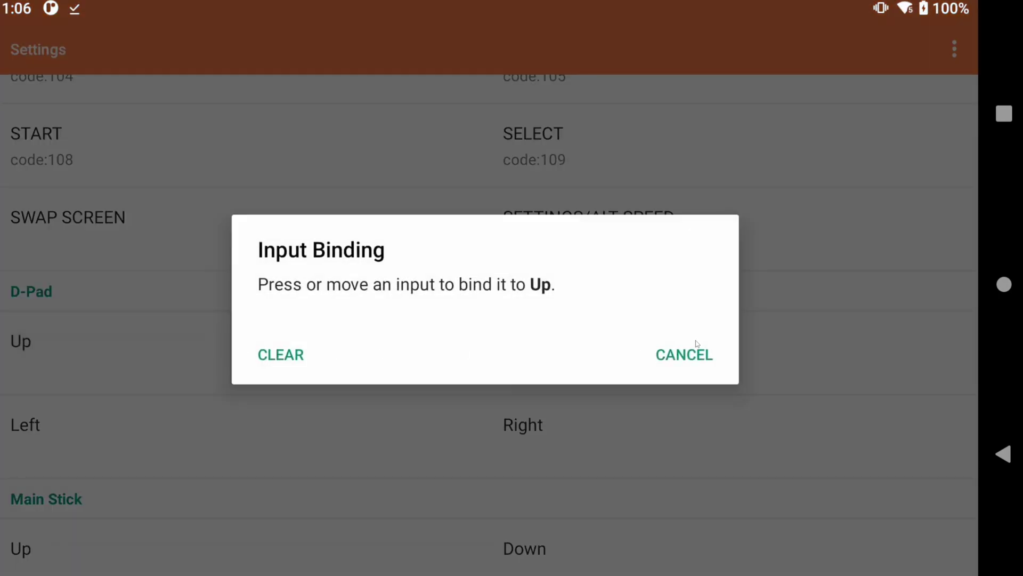
pyautogui.press('Up')
pyautogui.click(612, 350)
pyautogui.press('Down')
pyautogui.click(149, 434)
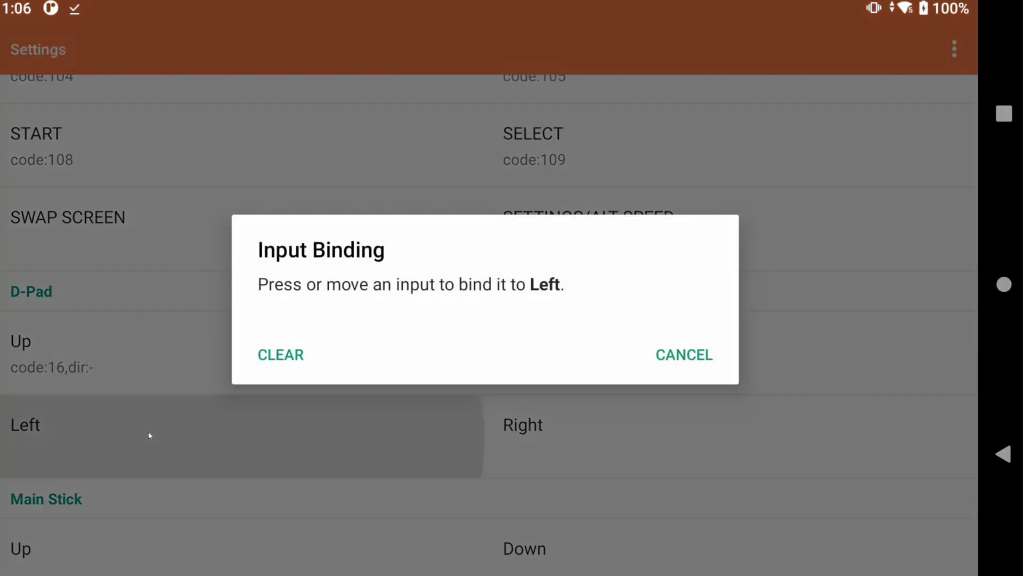
pyautogui.press('Left')
pyautogui.click(560, 446)
pyautogui.press('Right')
# Step: Bind Main Stick Up, Down, Left and Right to the gamepad's first stick
pyautogui.scroll(-3, 196, 385)
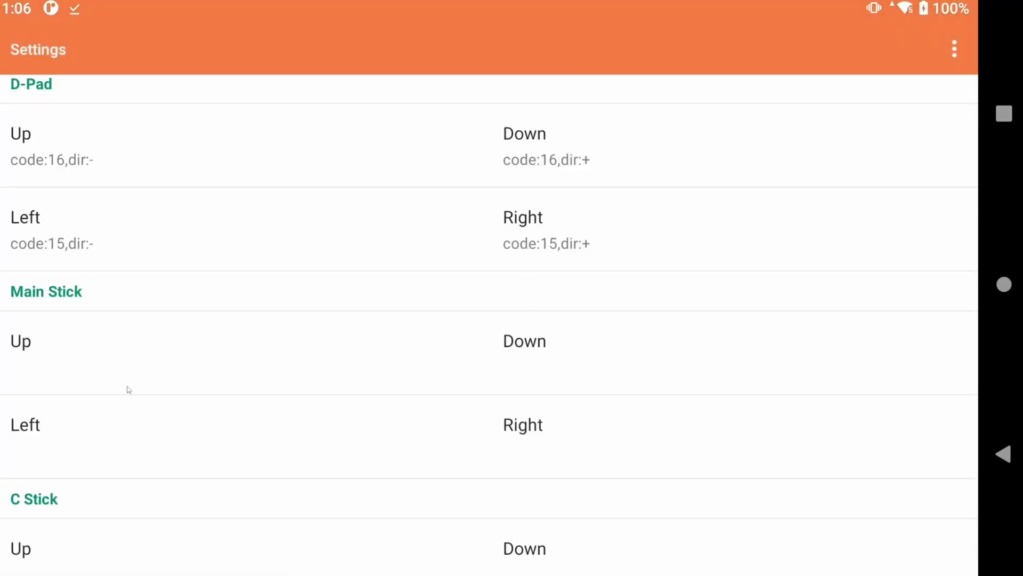
pyautogui.click(101, 364)
pyautogui.press('Up')
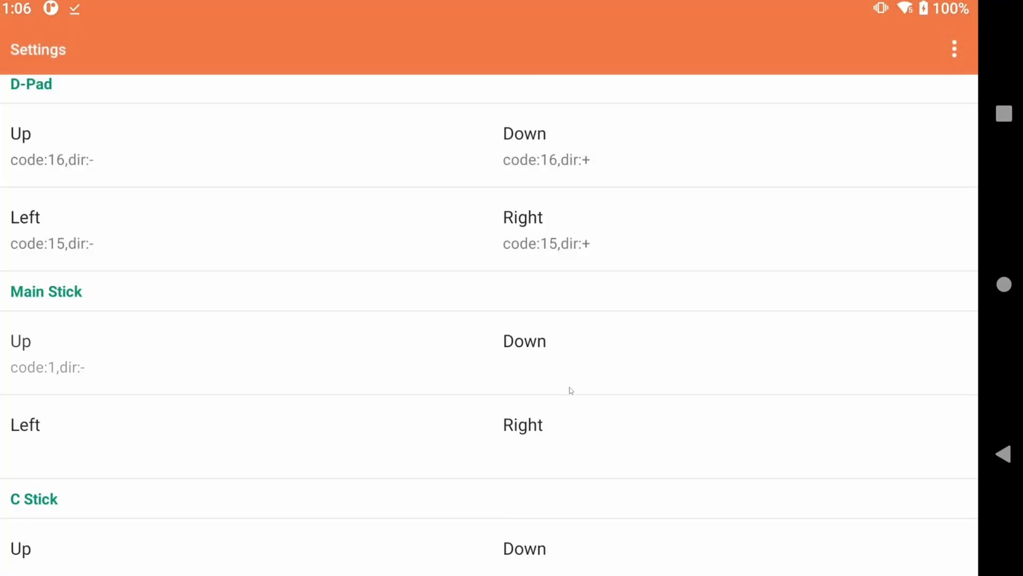
pyautogui.click(569, 362)
pyautogui.press('Down')
pyautogui.click(174, 438)
pyautogui.press('Left')
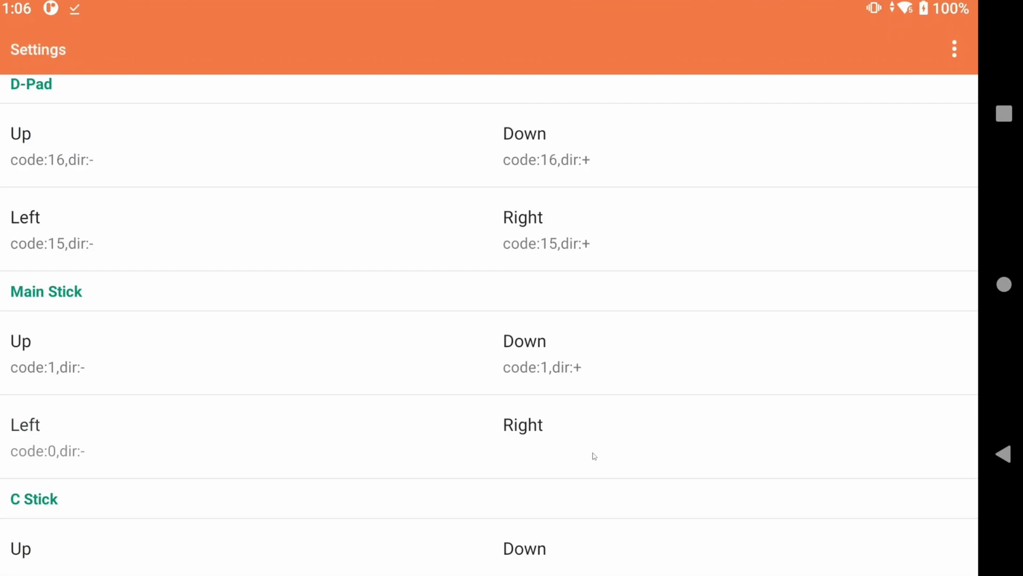
pyautogui.click(591, 453)
pyautogui.press('Right')
# Step: Bind C Stick Up, Down, Left and Right to the gamepad's second stick
pyautogui.scroll(-3, 228, 403)
pyautogui.click(128, 361)
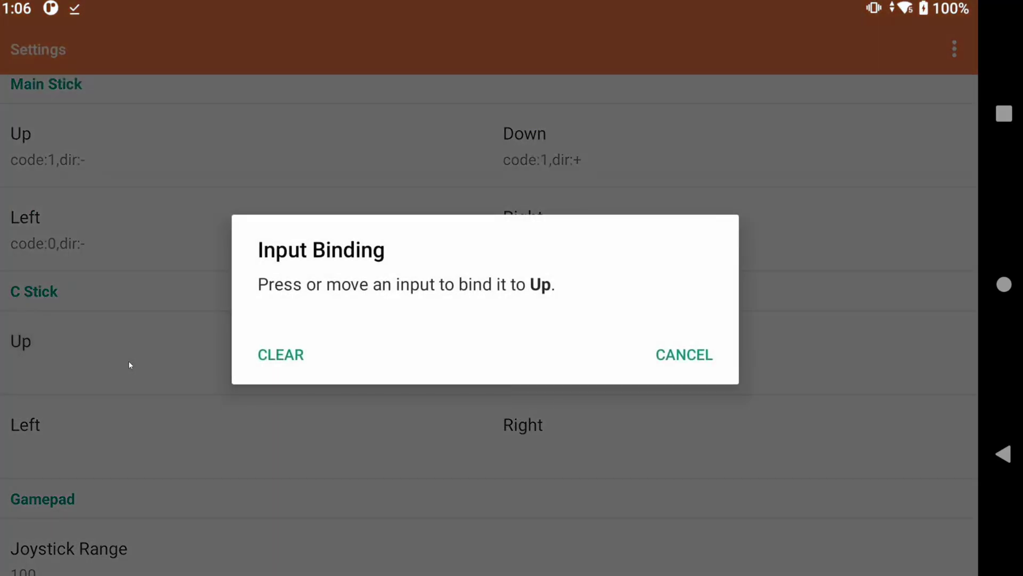
pyautogui.press('Up')
pyautogui.click(565, 346)
pyautogui.press('Down')
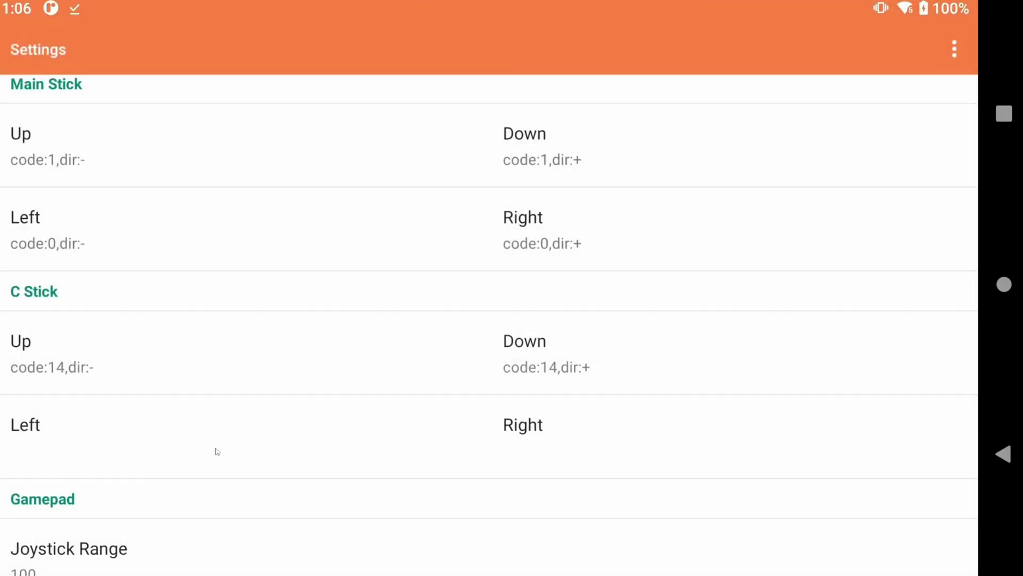
pyautogui.click(283, 455)
pyautogui.press('Left')
pyautogui.click(552, 460)
pyautogui.press('Right')
# Step: Bind SWAP SCREEN and SETTINGS/ALT SPEED to gamepad buttons
pyautogui.scroll(-10, 389, 425)
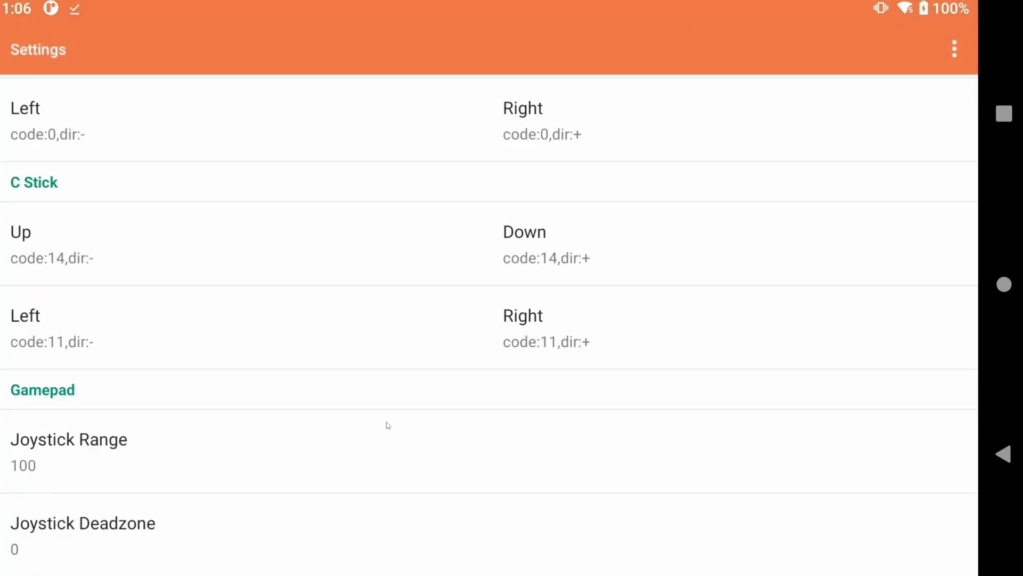
pyautogui.click(213, 457)
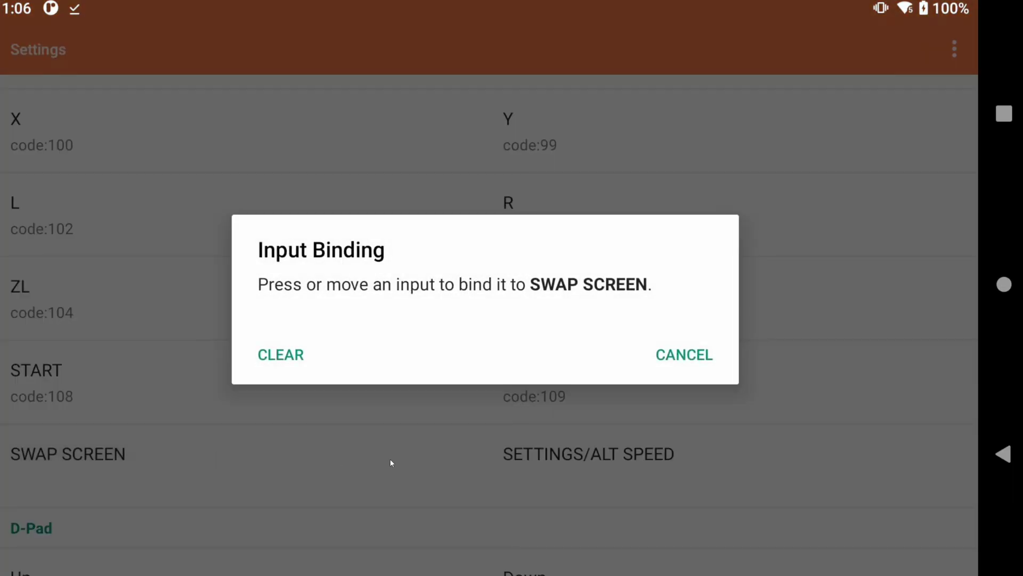
pyautogui.press('r')
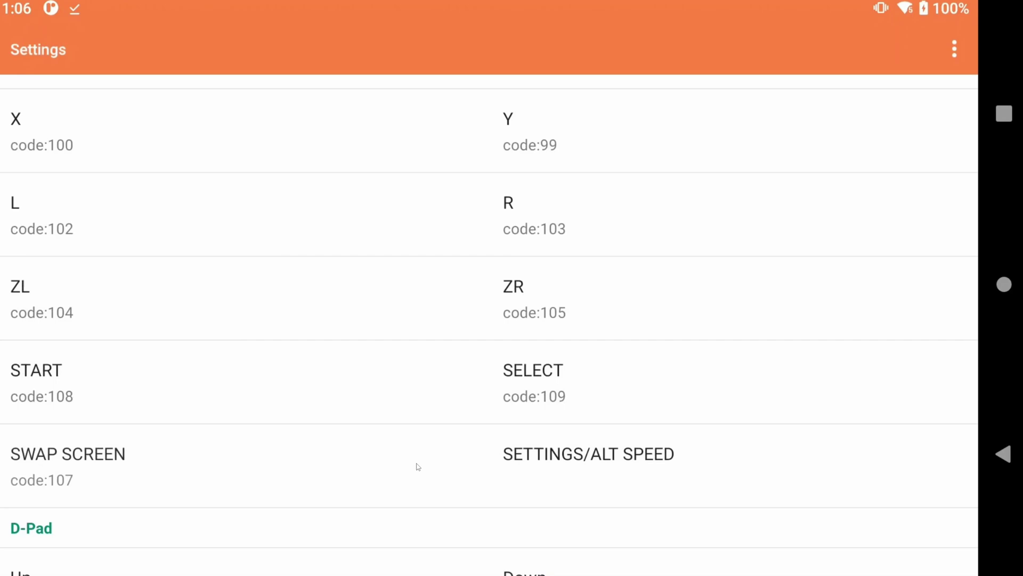
pyautogui.click(628, 491)
pyautogui.press('l')
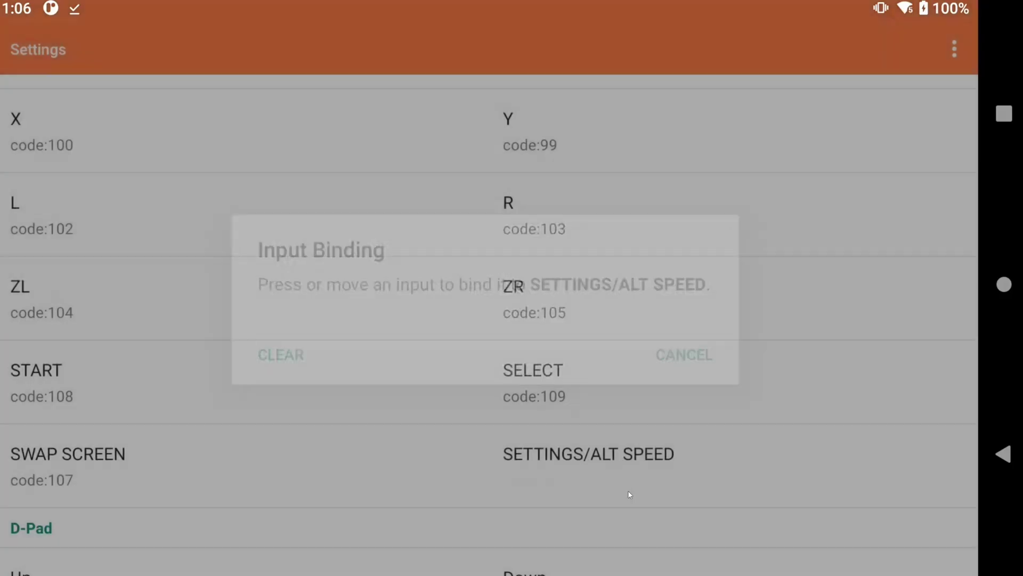
pyautogui.press('Escape')
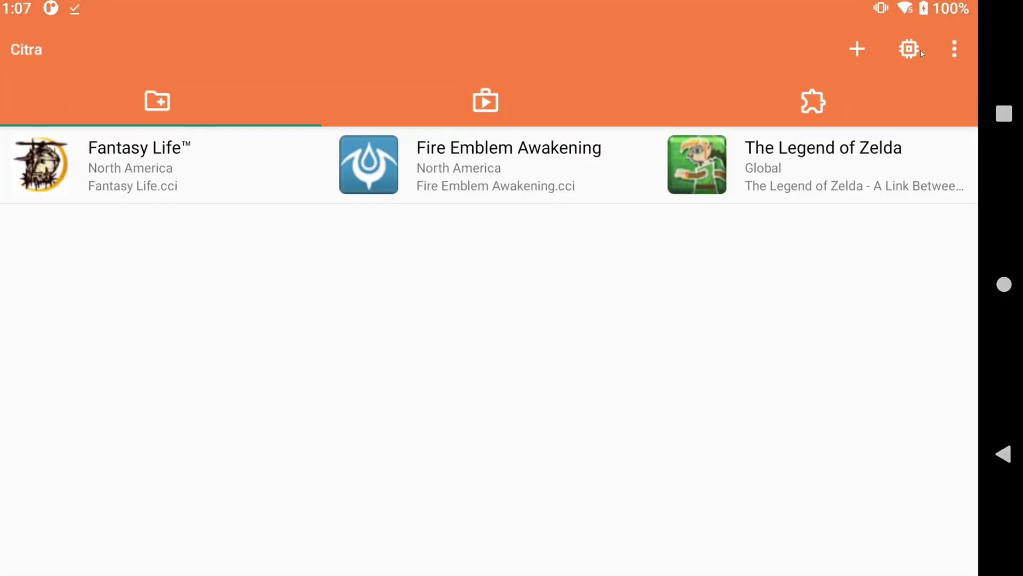
pyautogui.click(920, 50)
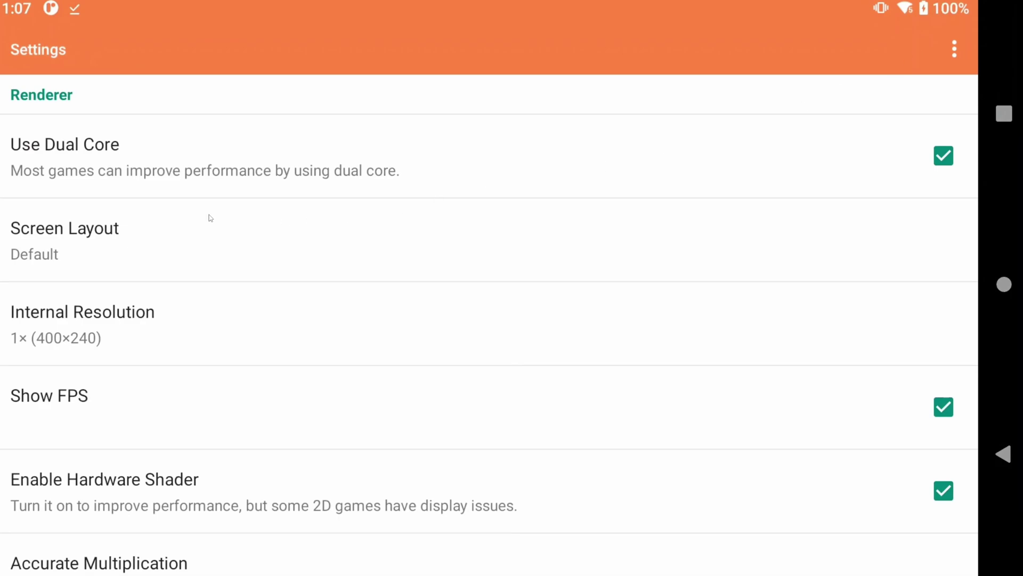
pyautogui.click(122, 241)
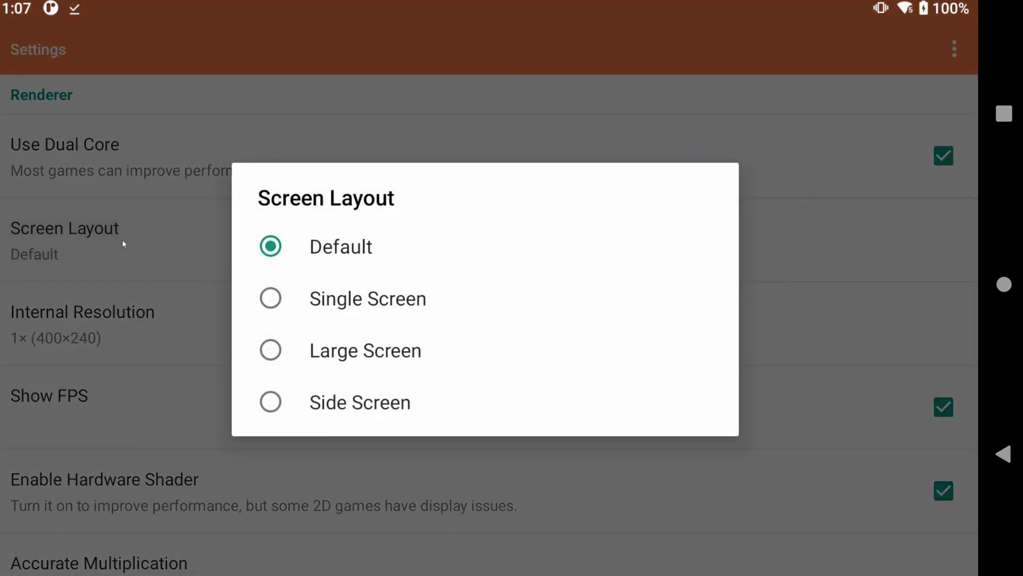
pyautogui.click(123, 239)
pyautogui.click(108, 313)
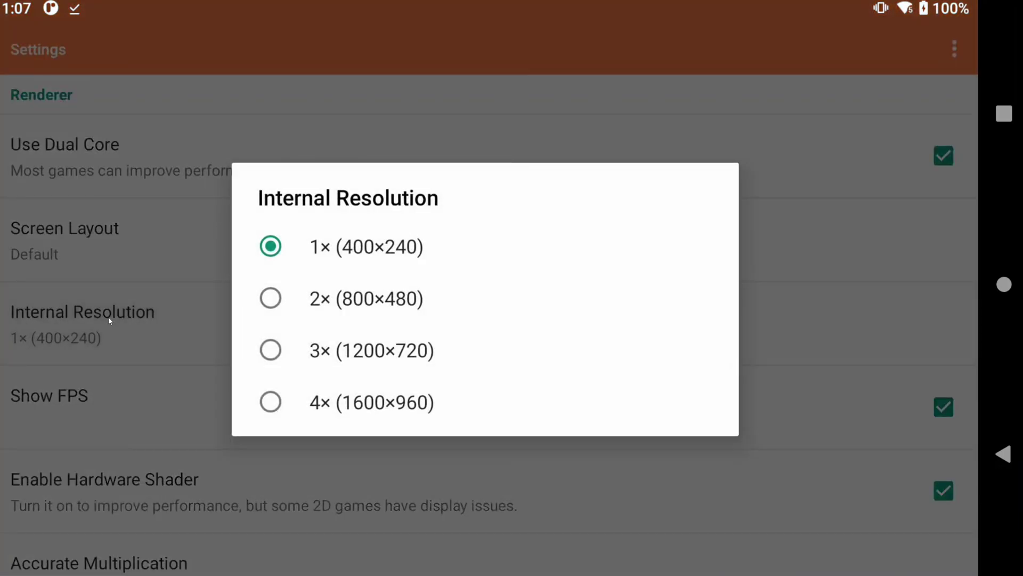
pyautogui.click(107, 317)
pyautogui.press('Escape')
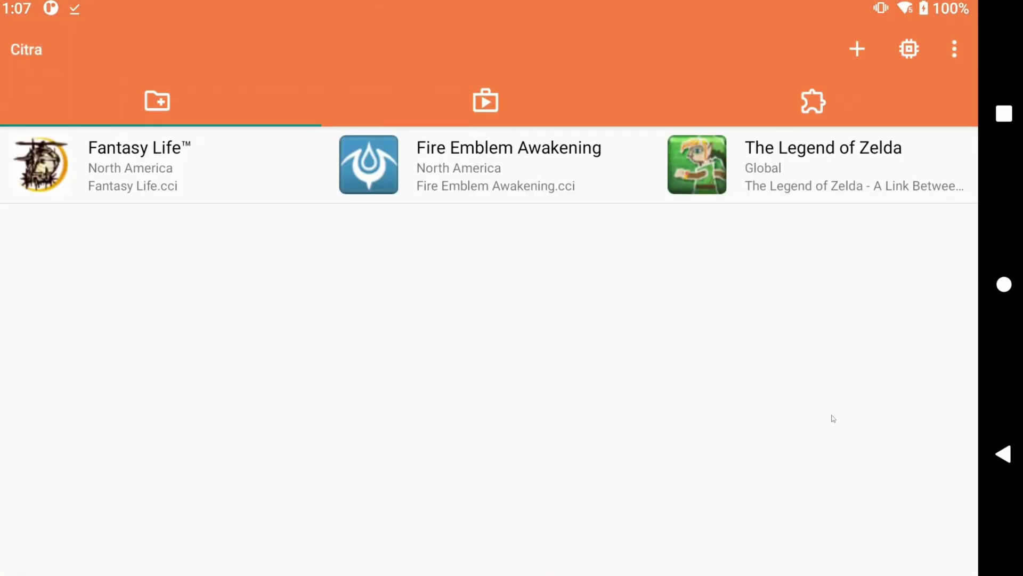
# Step: Launch Fantasy Life in Citra MMJ and check Hide Input Buttons in its in-game settings
pyautogui.click(142, 171)
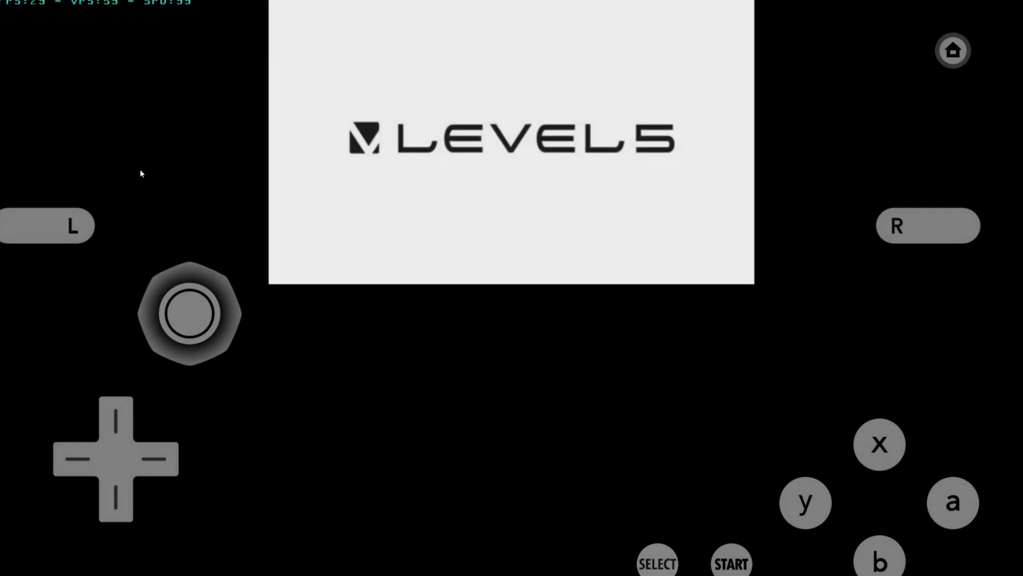
pyautogui.press('Escape')
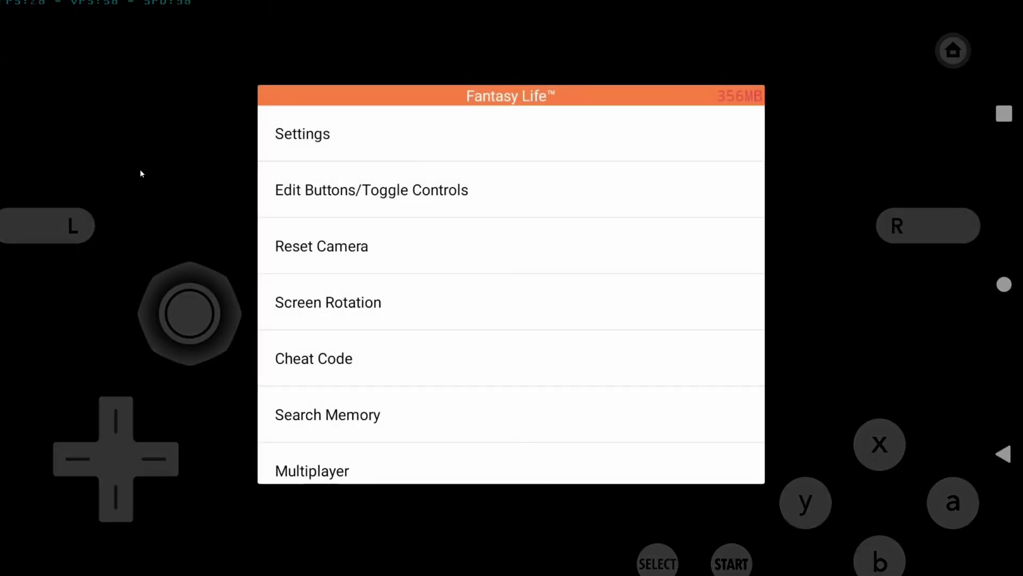
pyautogui.click(320, 134)
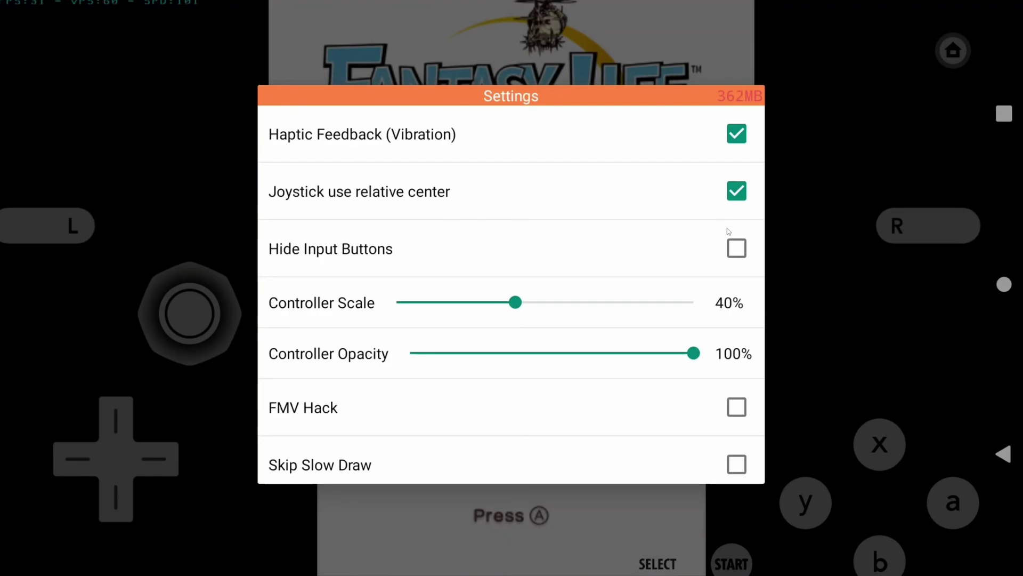
pyautogui.click(737, 248)
pyautogui.scroll(-10, 531, 229)
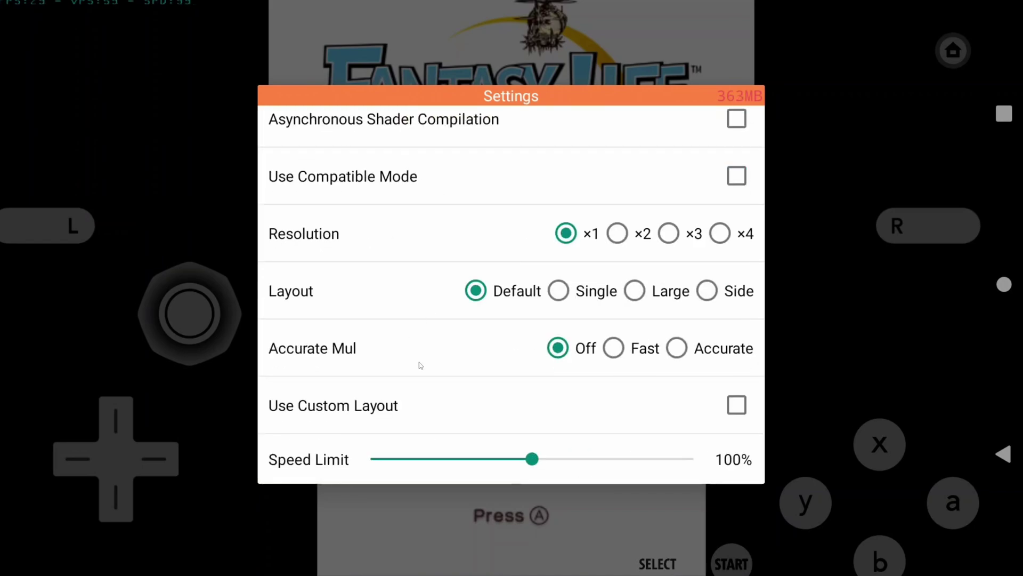
pyautogui.scroll(-5, 419, 363)
pyautogui.scroll(5, 421, 366)
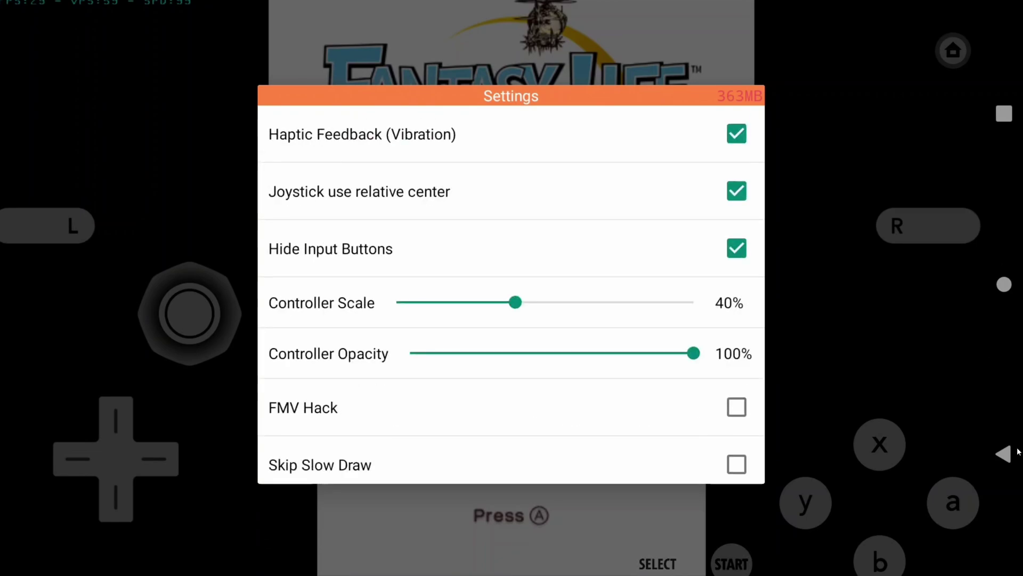
# Step: Open the on-screen control layout editor, then return to the in-game settings
pyautogui.click(1014, 454)
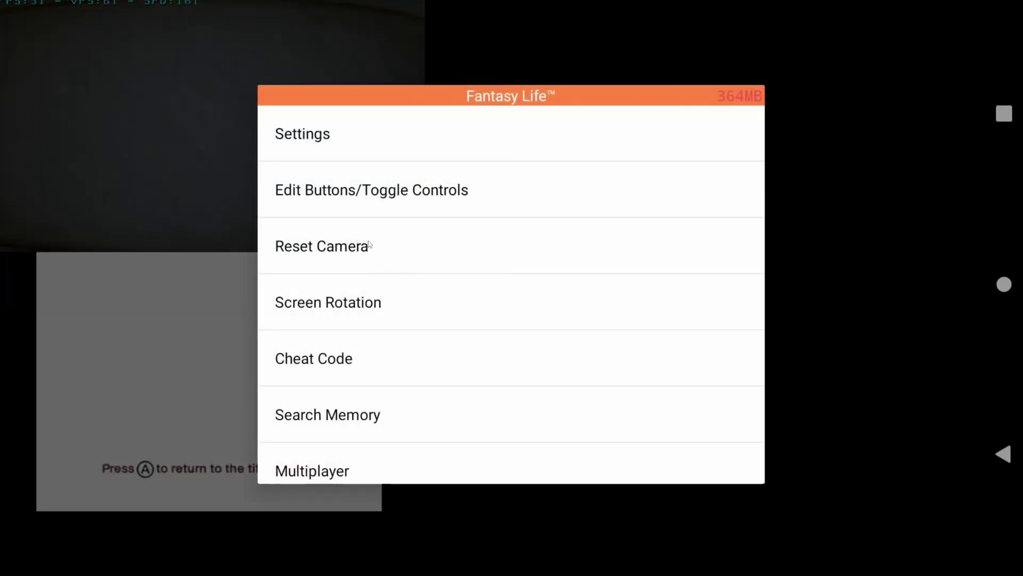
pyautogui.click(362, 143)
pyautogui.scroll(-10, 423, 246)
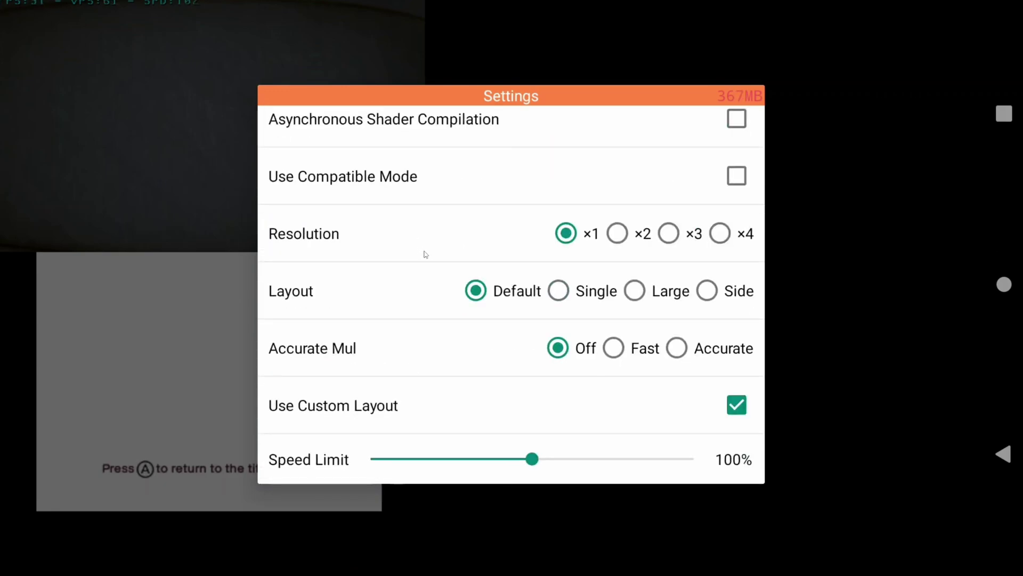
# Step: Uncheck Use Custom Layout in Fantasy Life's in-game settings
pyautogui.click(736, 406)
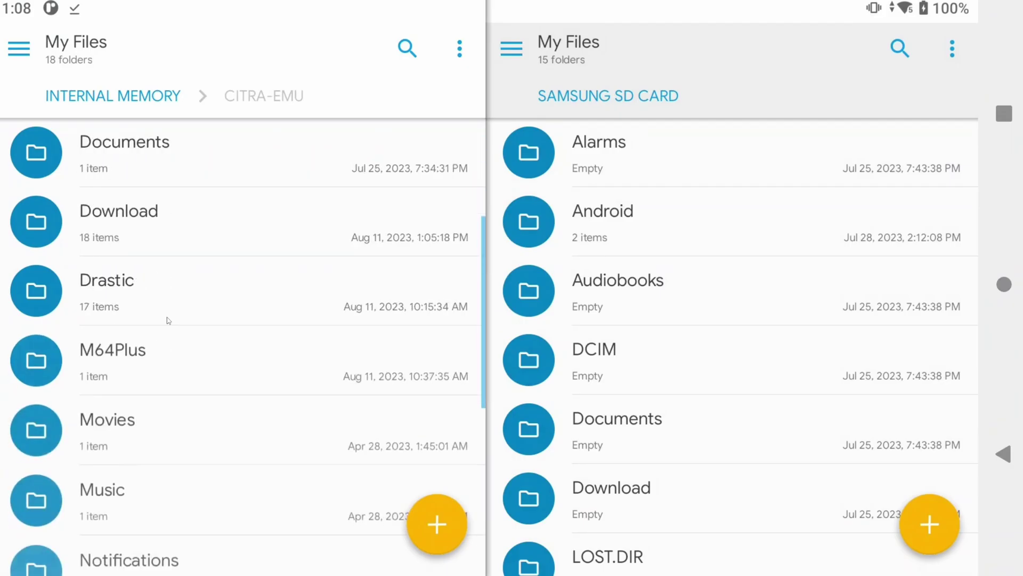
pyautogui.scroll(-6, 168, 319)
pyautogui.scroll(6, 168, 319)
pyautogui.scroll(5, 168, 319)
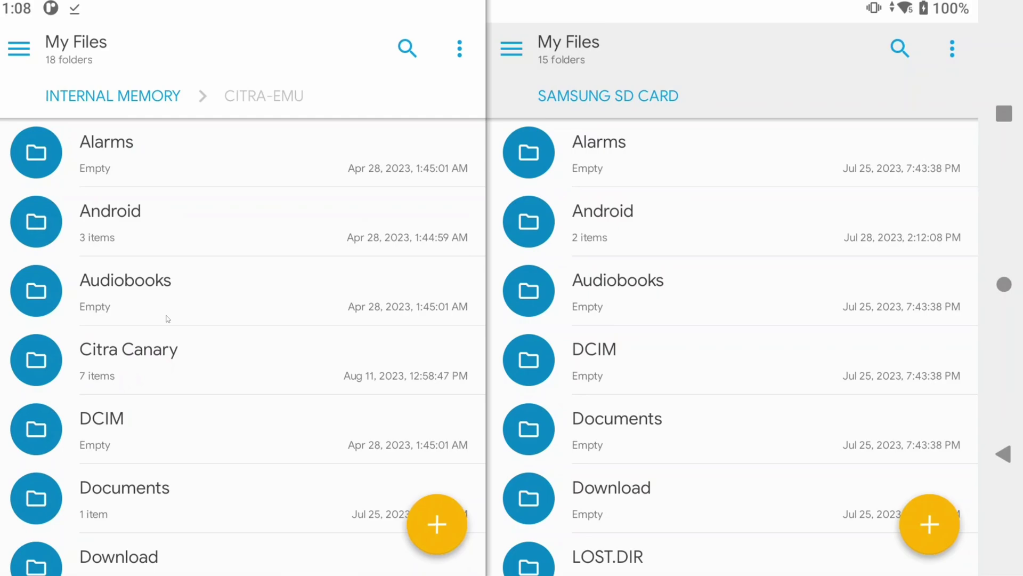
# Step: Browse My Files to Android > data > com.antutu.abenchmark > files > citra-emu
pyautogui.click(129, 207)
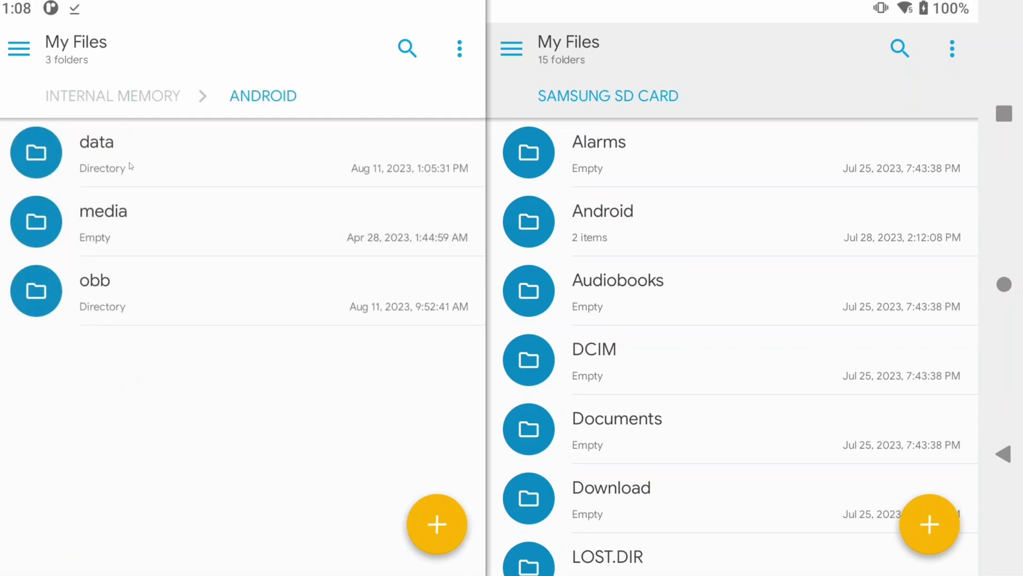
pyautogui.click(131, 166)
pyautogui.scroll(-3, 240, 346)
pyautogui.click(251, 342)
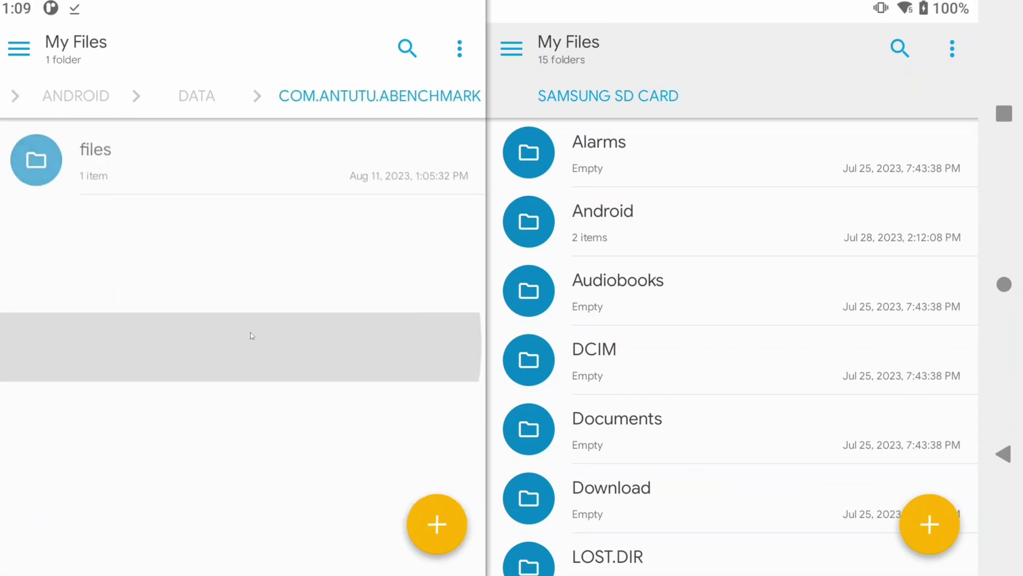
pyautogui.click(208, 168)
pyautogui.click(207, 168)
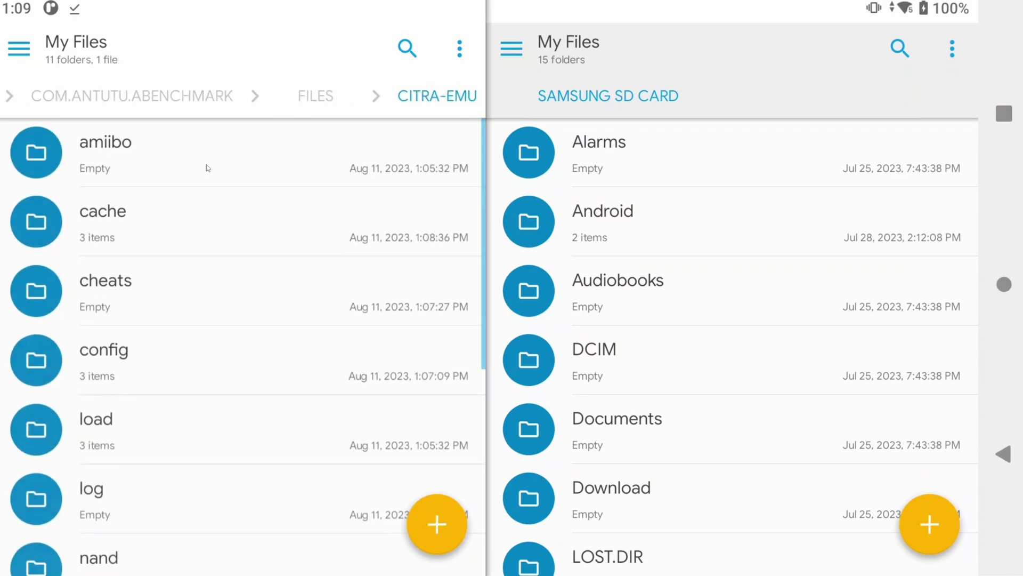